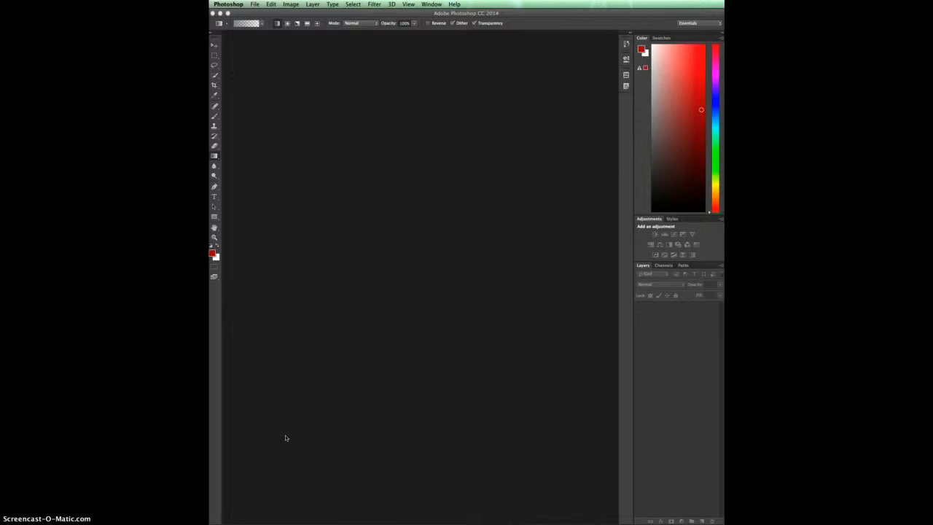
Create a new 7 × 5 inch document at 72 pixels/inch using the Default Photoshop Size preset
click(257, 5)
click(261, 15)
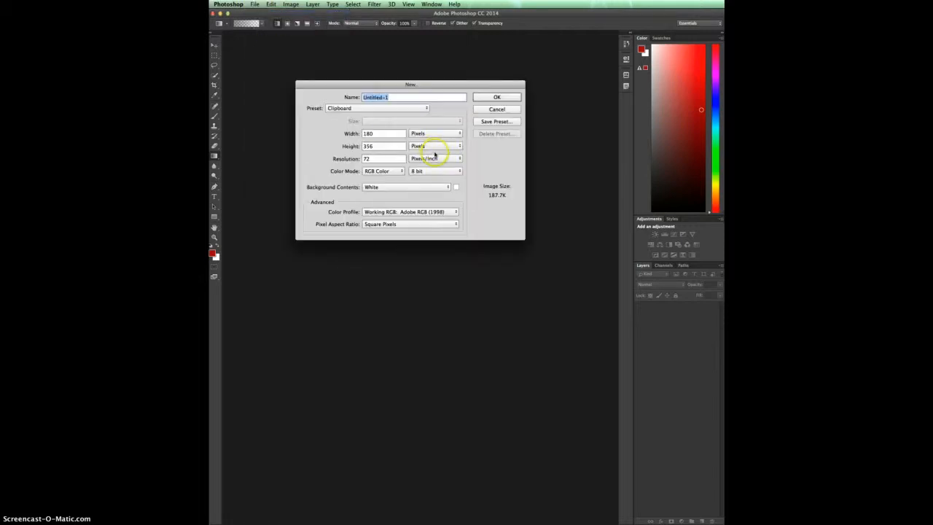
click(390, 108)
click(384, 116)
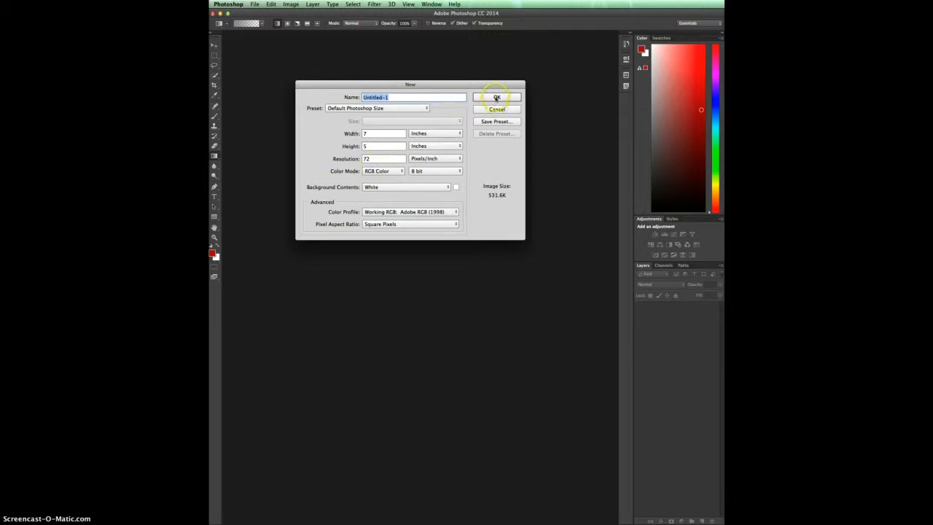
click(491, 95)
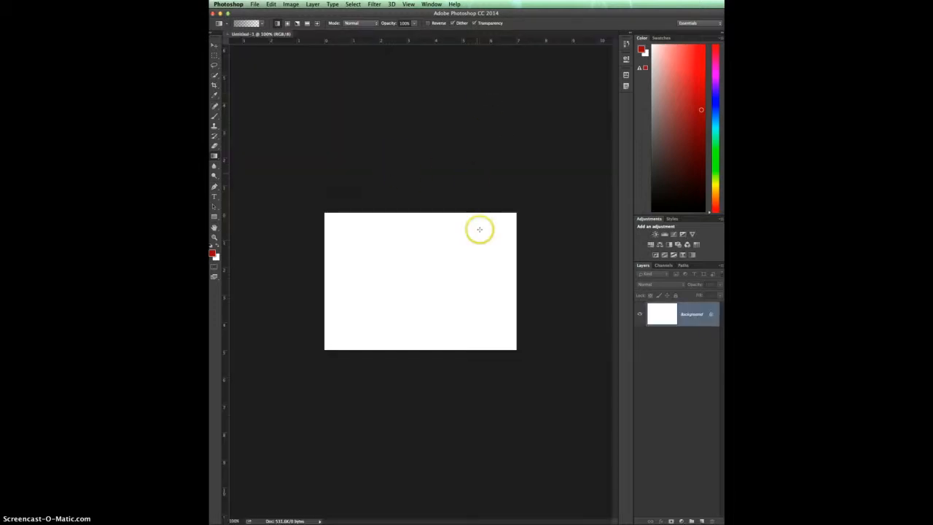
scroll(483, 264, up, 2)
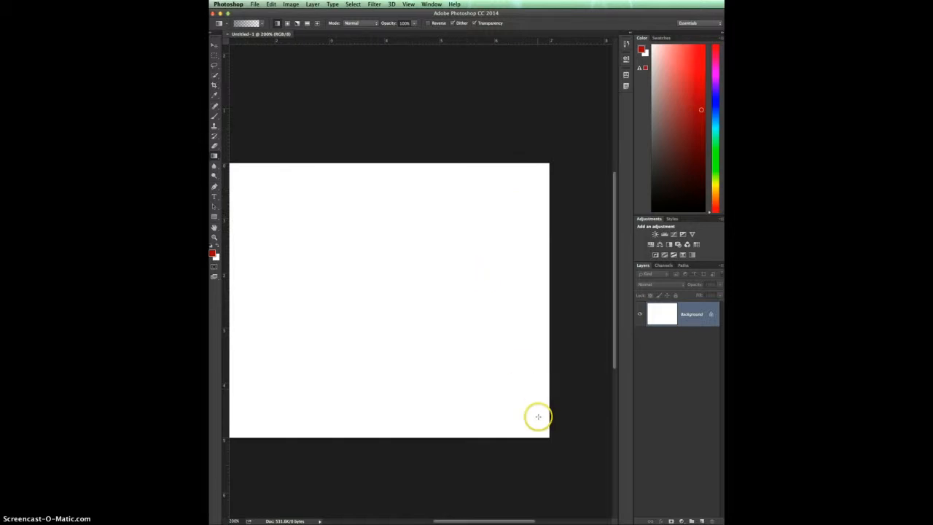
drag(526, 522, 508, 521)
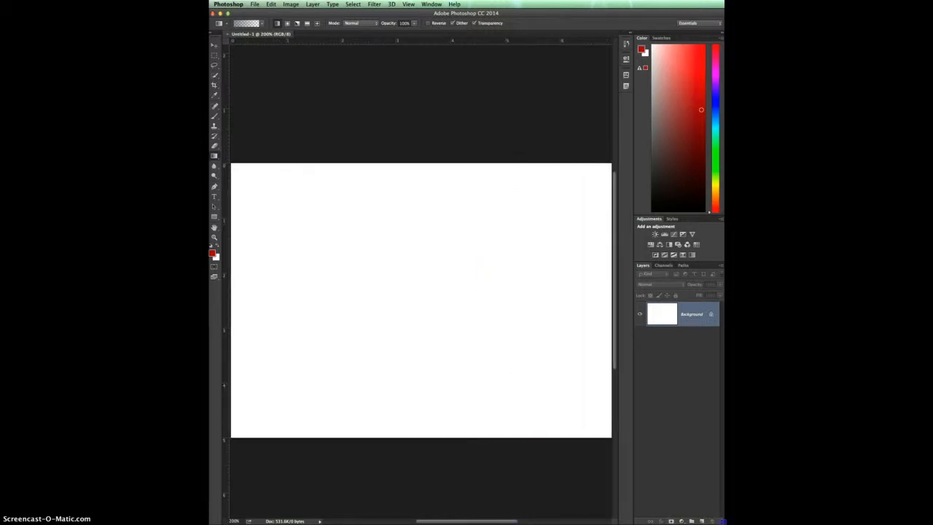
drag(718, 519, 737, 520)
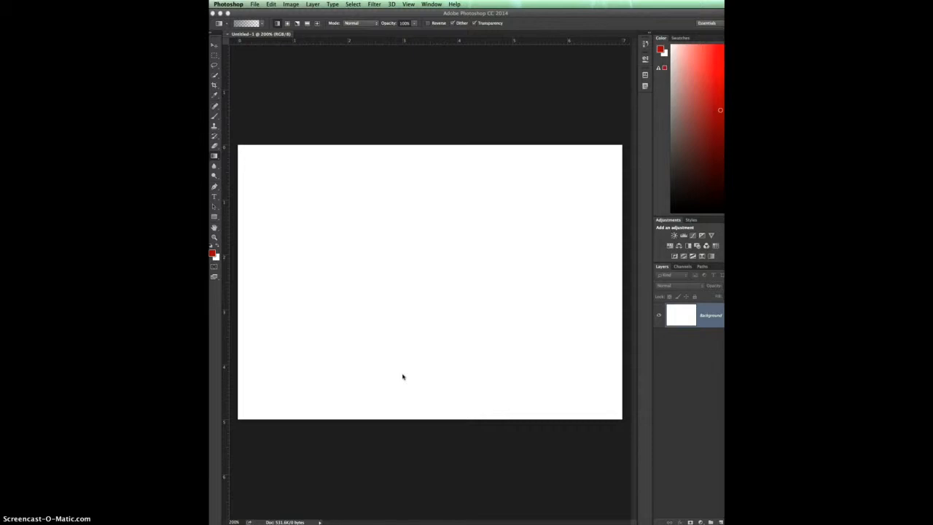
click(423, 354)
click(437, 355)
drag(437, 355, 437, 290)
key(super+1)
key(super+Tab)
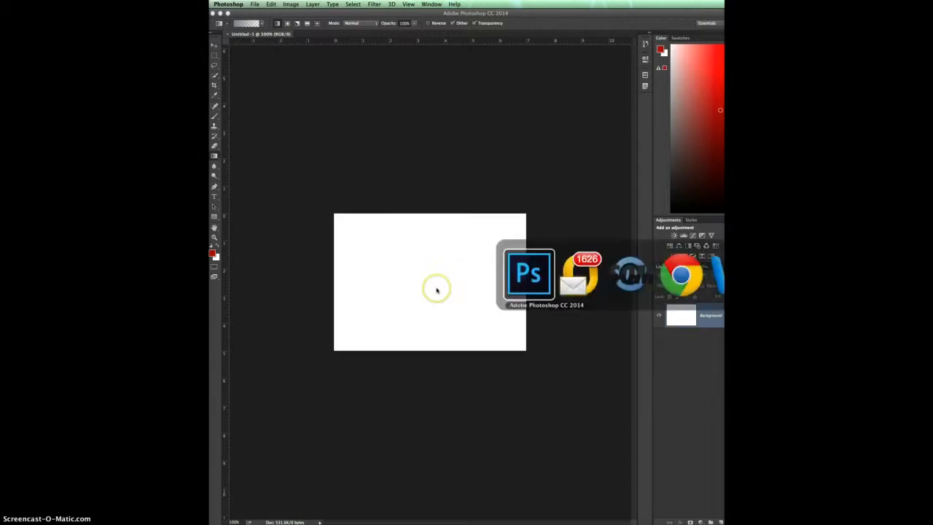
click(417, 289)
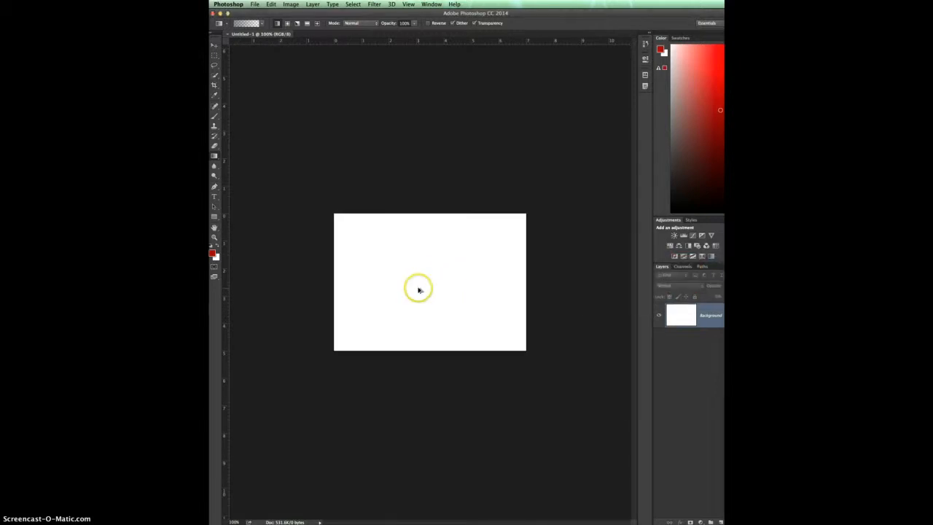
key(super+equal)
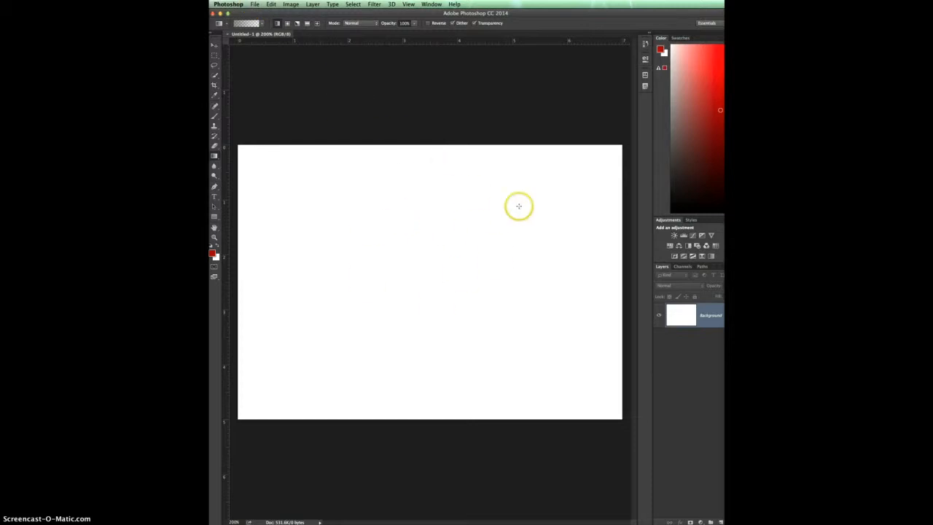
Convert the locked Background into a regular layer named Layer 0
double_click(682, 317)
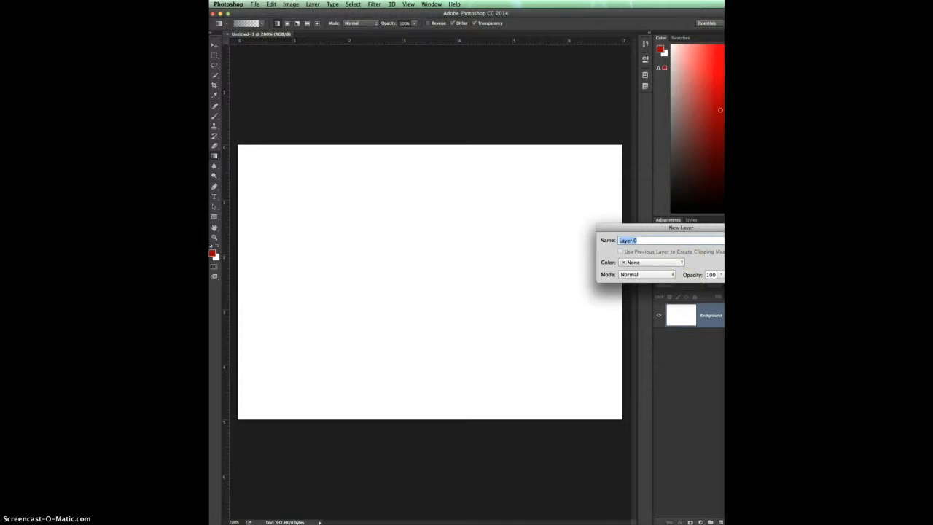
drag(722, 226, 642, 218)
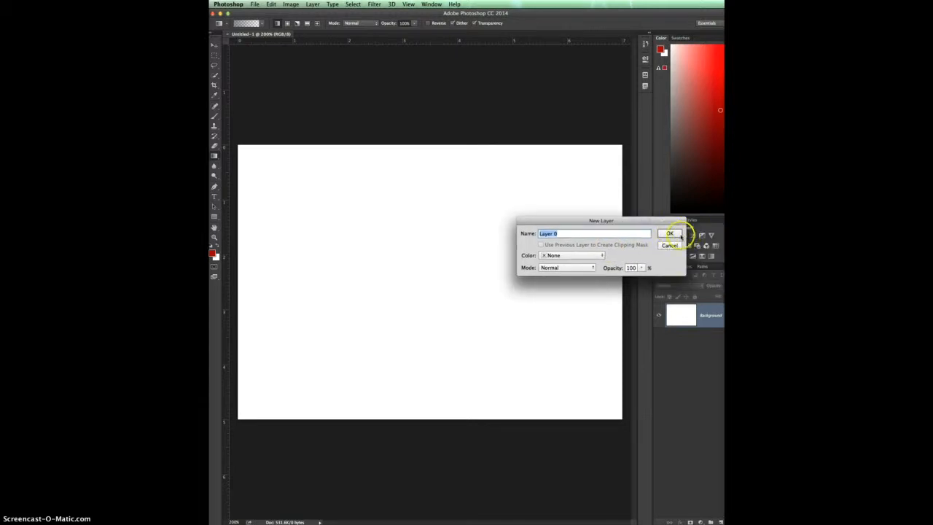
click(670, 234)
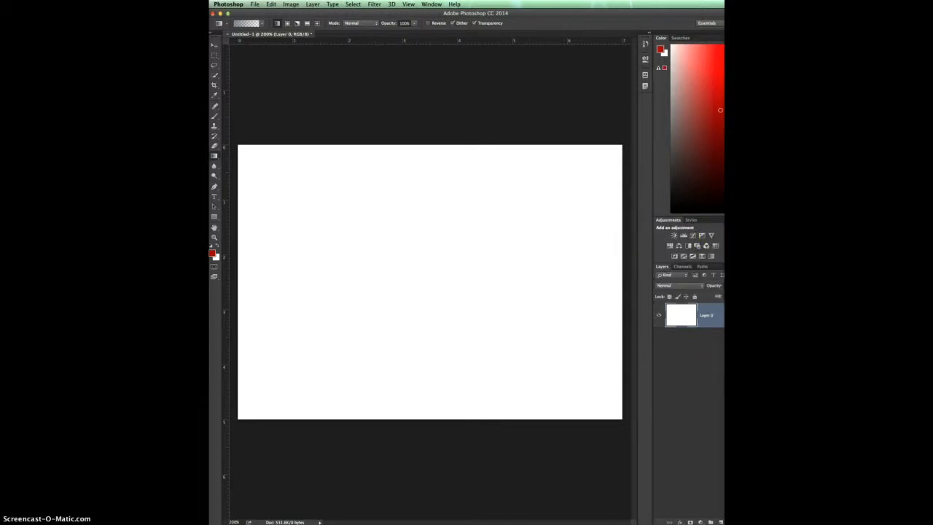
Fill Layer 0 with the red foreground color in Normal mode at 100% opacity
drag(743, 518, 722, 503)
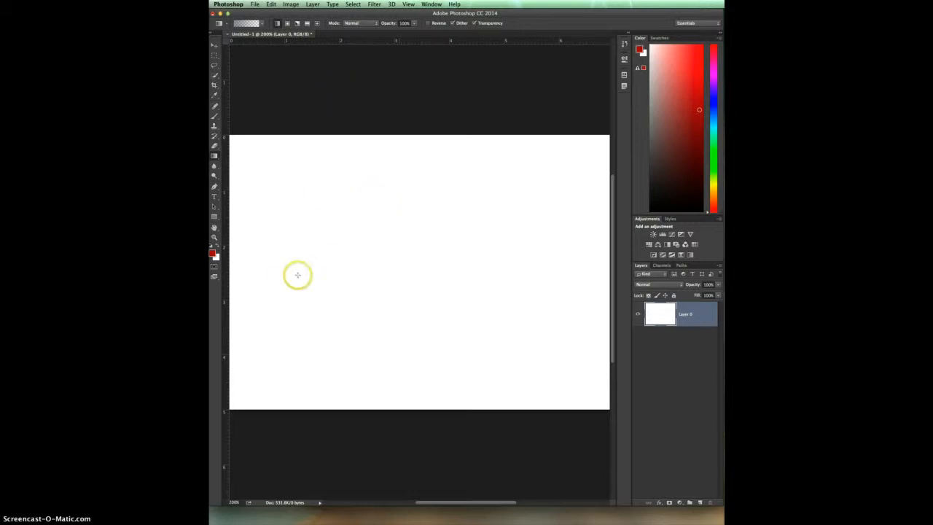
click(271, 5)
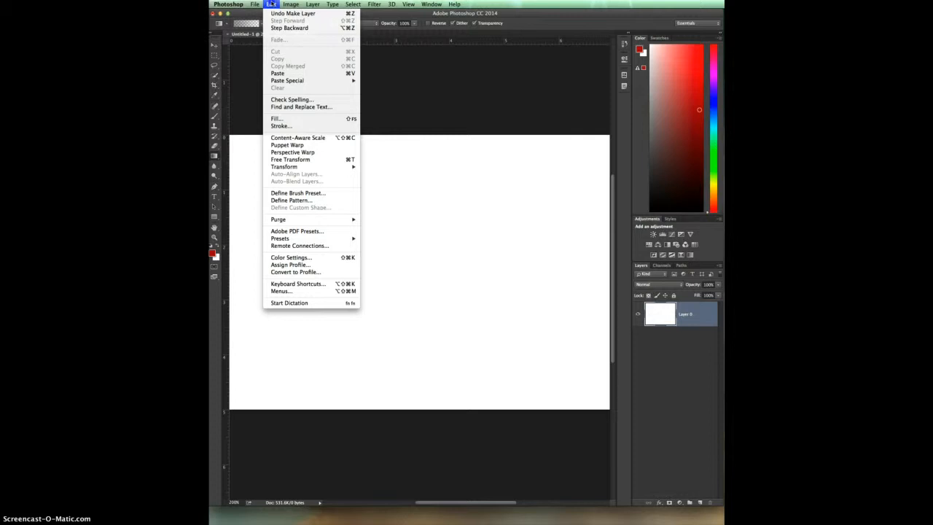
click(297, 118)
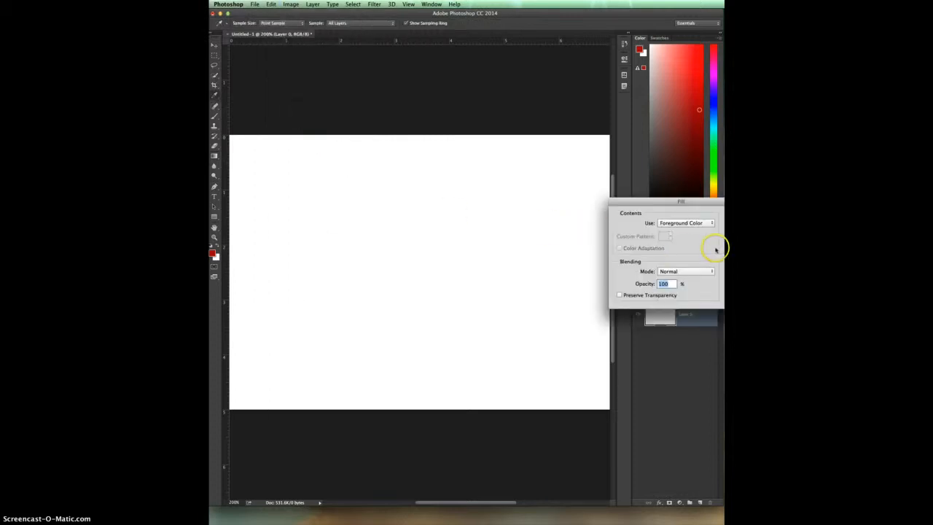
key(Return)
key(g)
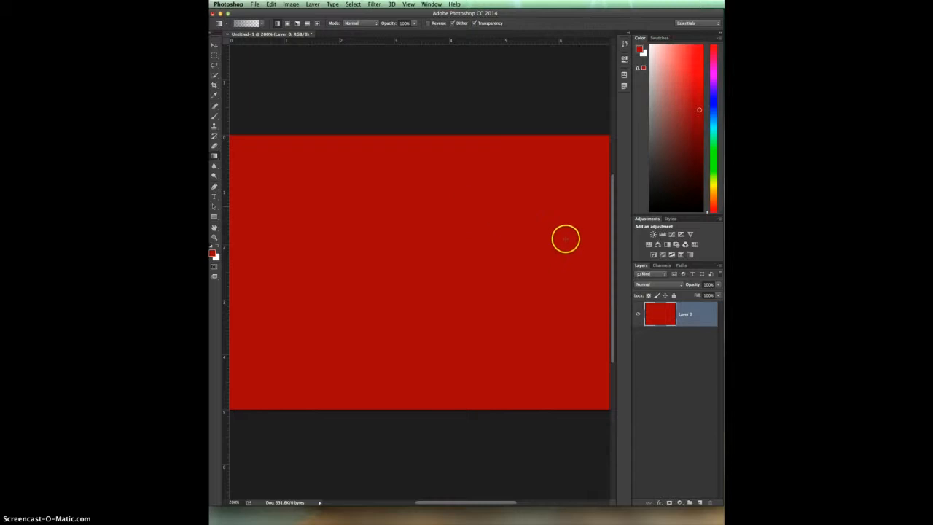
Place the "old guy dancing" image as a linked file centred over the red layer and commit its default size
click(255, 4)
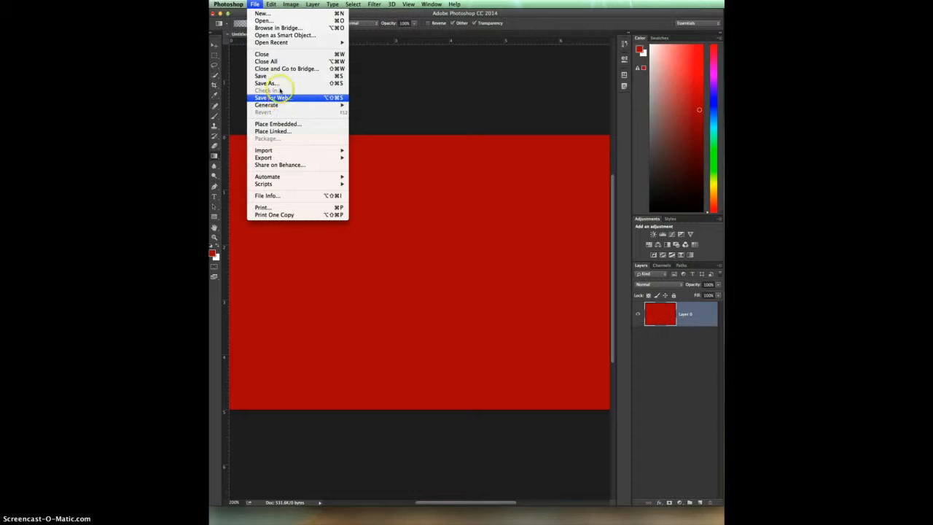
click(282, 131)
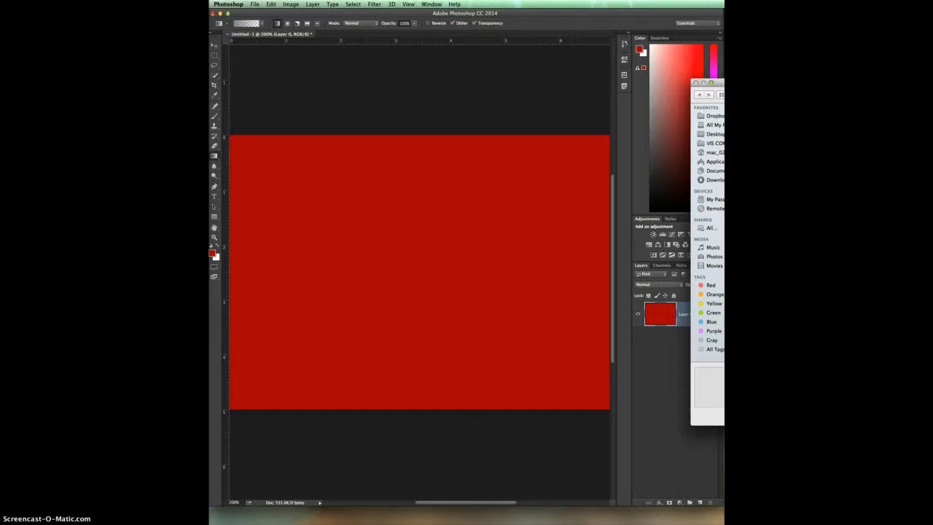
key(Return)
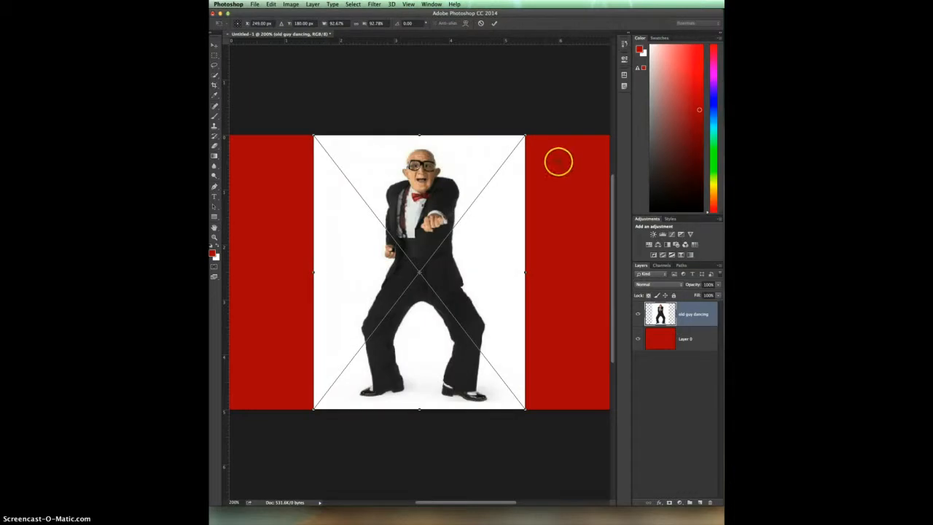
key(Return)
key(g)
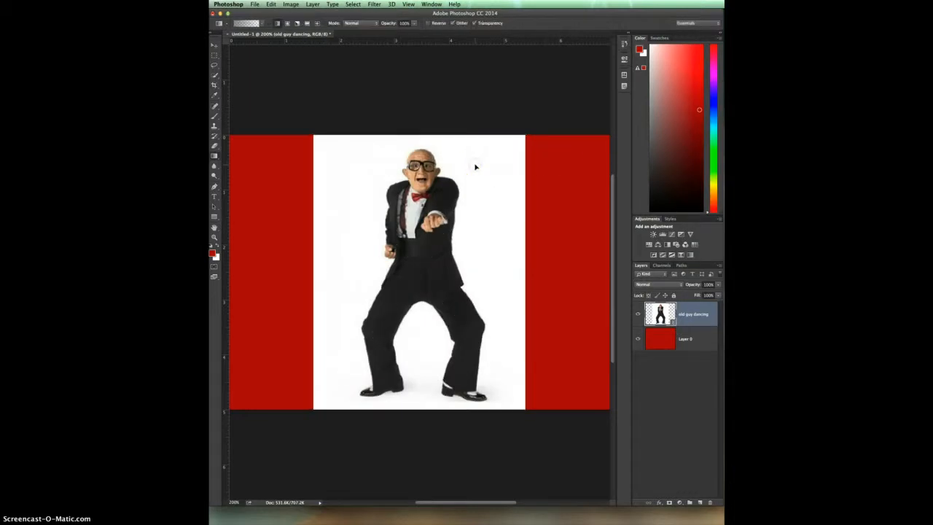
Select the white background around the dancing man with the Quick Selection tool, leaving the figure out of the selection
mouse_move(475, 175)
mouse_down()
mouse_move(474, 183)
mouse_move(515, 177)
mouse_move(403, 146)
mouse_move(291, 151)
mouse_move(269, 106)
mouse_move(253, 98)
mouse_up()
click(214, 75)
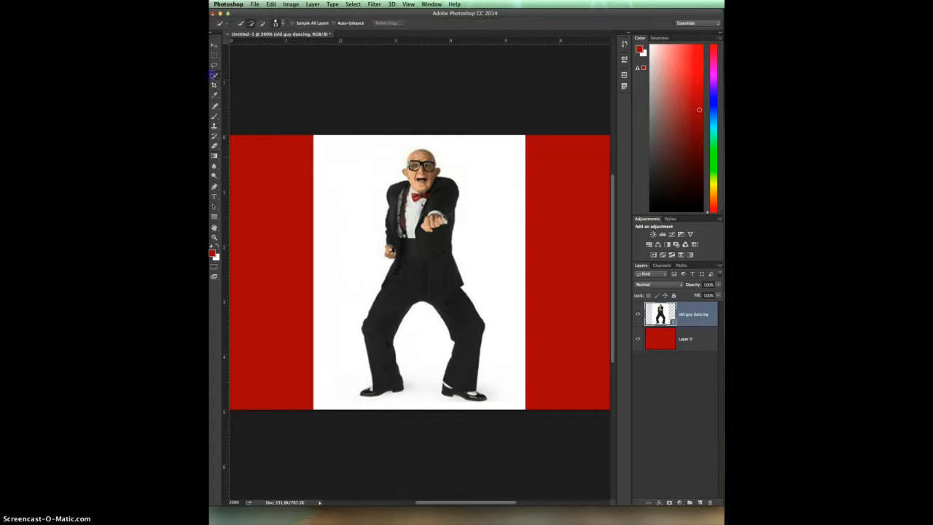
mouse_move(338, 157)
mouse_down()
mouse_move(339, 204)
mouse_move(374, 174)
mouse_move(443, 145)
mouse_move(482, 169)
mouse_move(521, 392)
mouse_move(510, 434)
mouse_move(417, 400)
mouse_move(417, 357)
mouse_move(410, 405)
mouse_move(356, 424)
mouse_move(325, 390)
mouse_up()
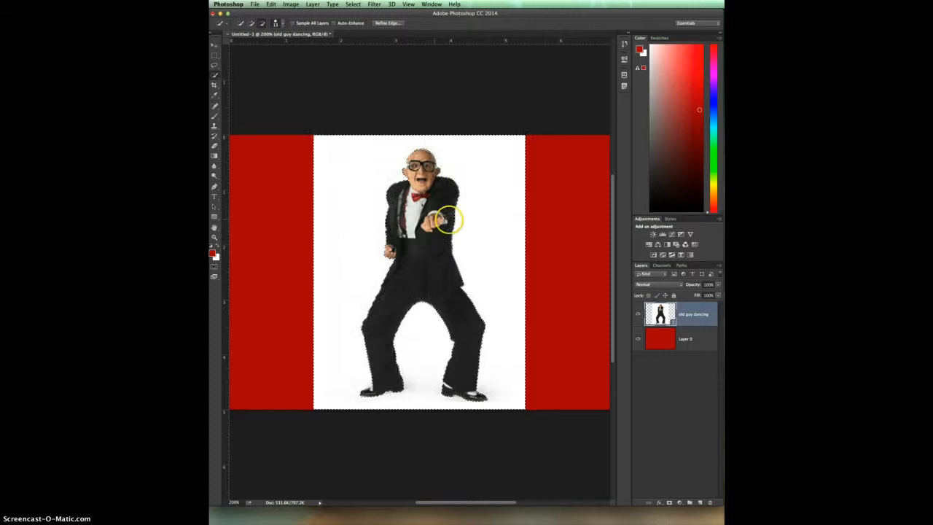
drag(443, 188, 438, 161)
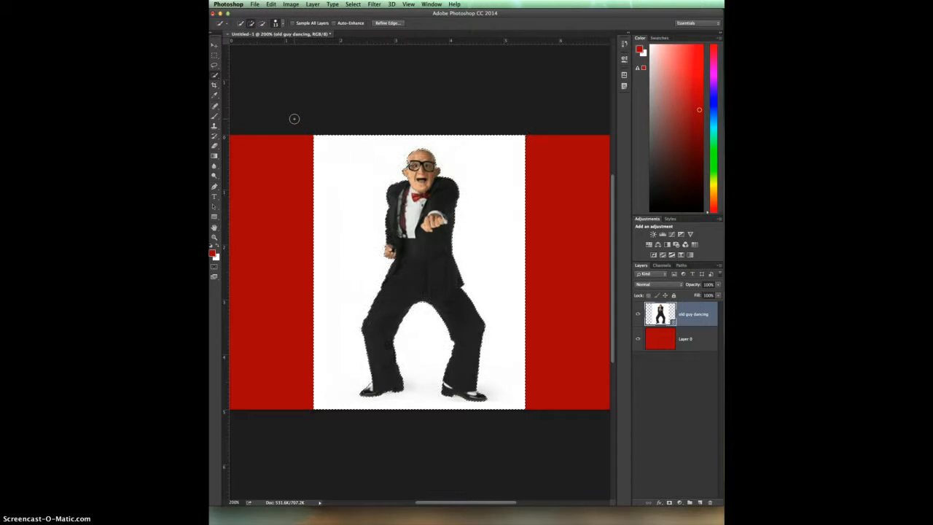
Try to delete the selected white background, then open the smart object's source image and return to the Untitled-1 document
key(Delete)
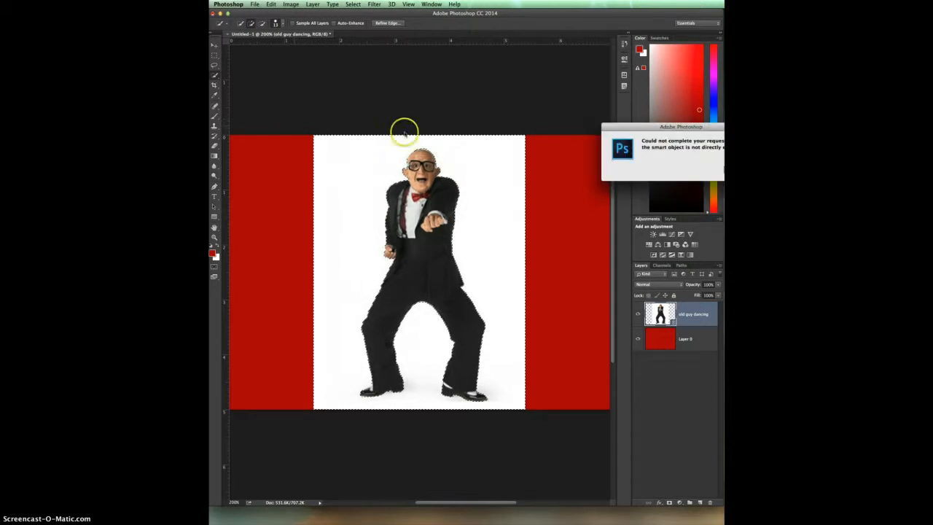
key(Return)
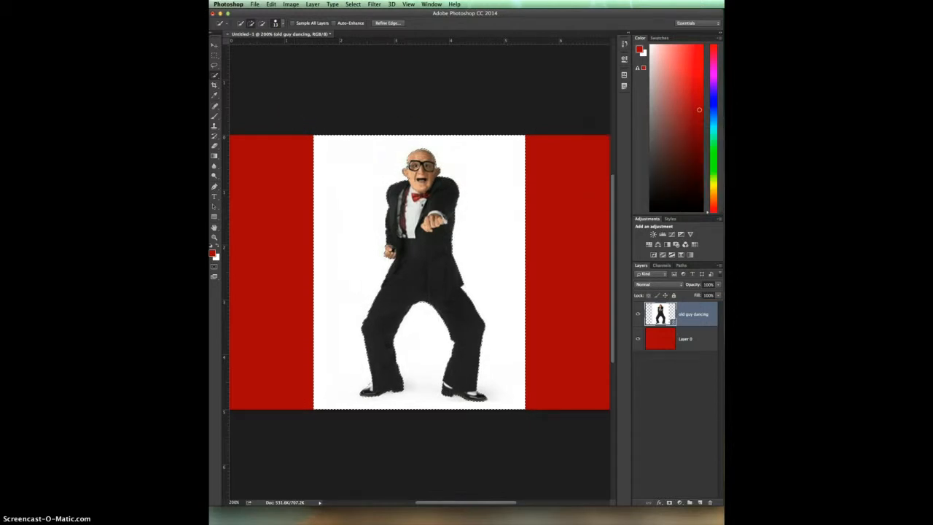
double_click(669, 314)
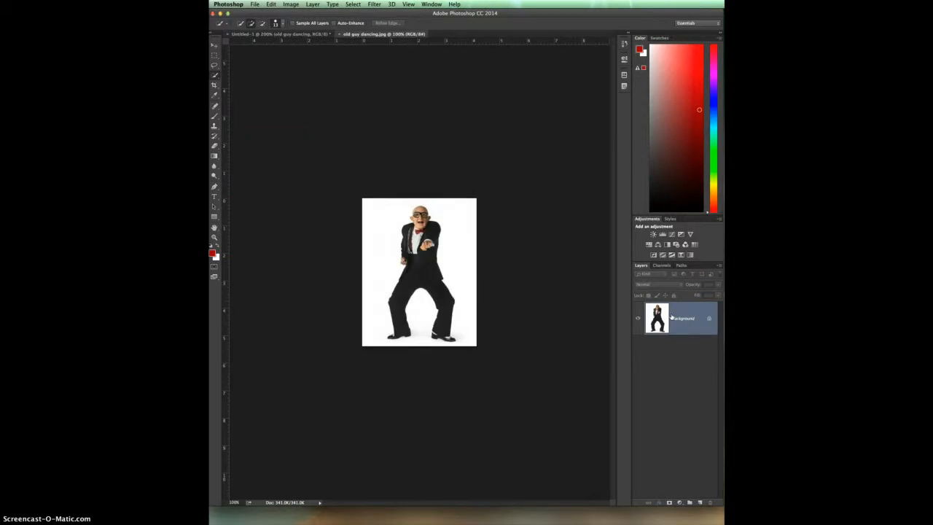
click(312, 35)
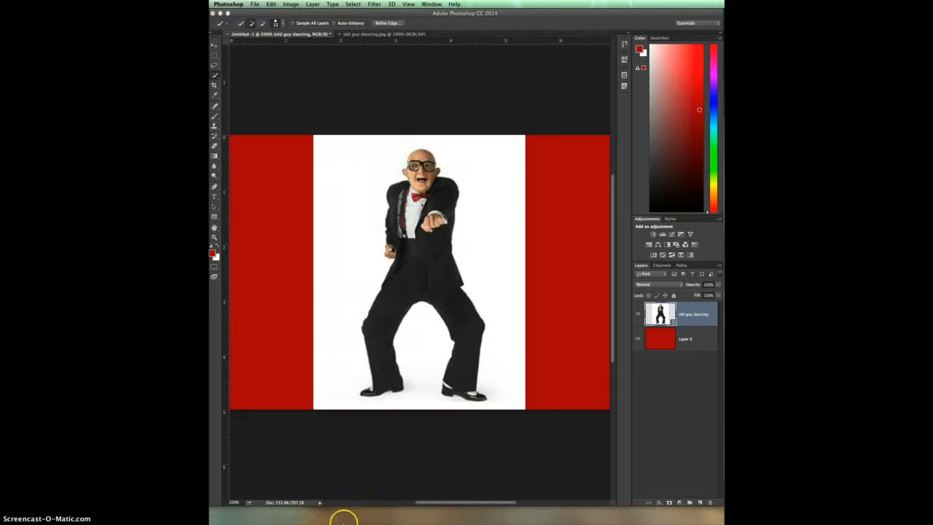
Invert the selection so that it covers the white background around the dancing man
click(483, 196)
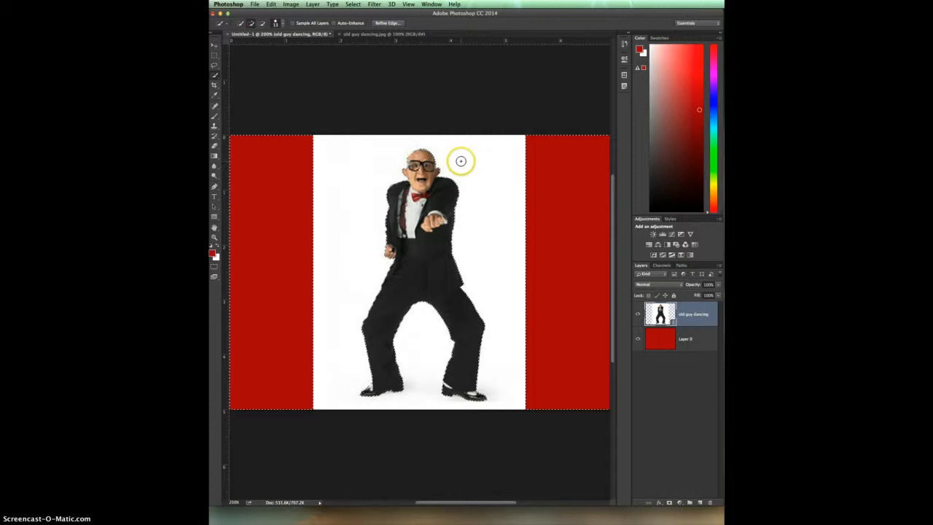
click(353, 4)
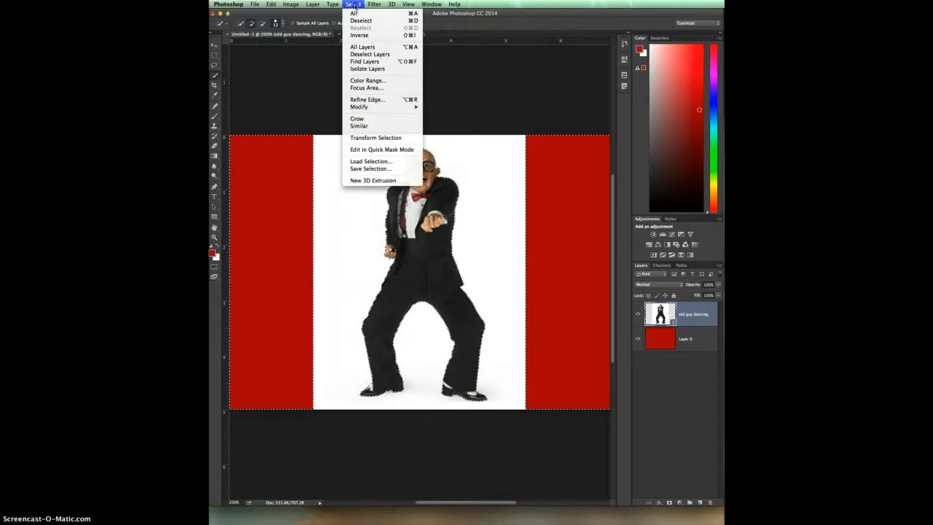
click(358, 36)
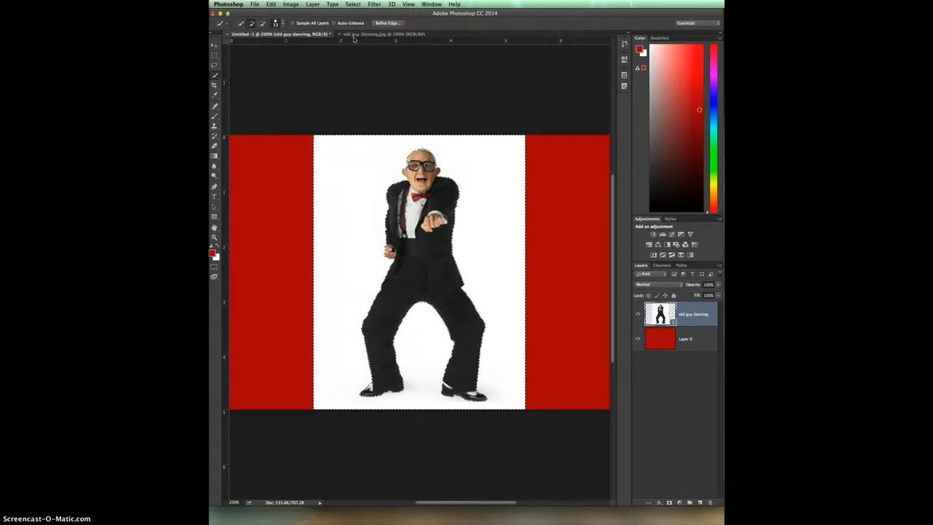
click(392, 24)
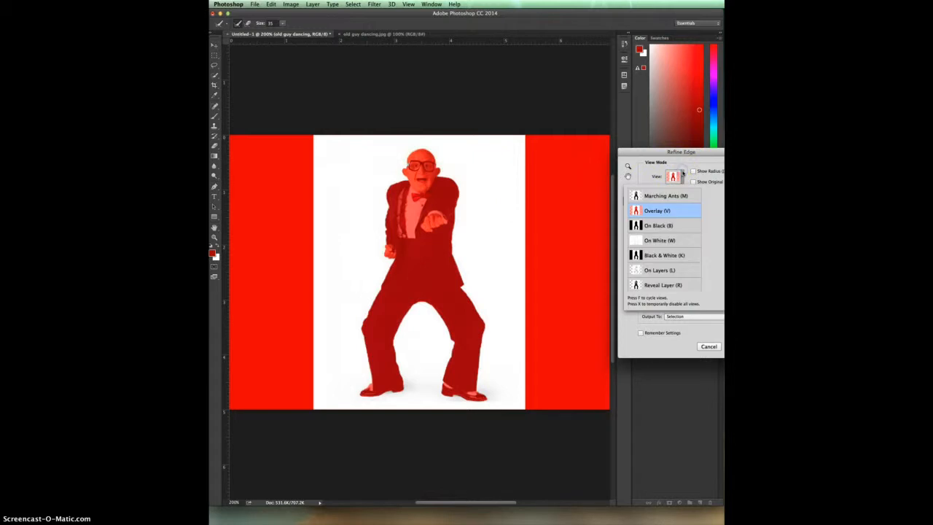
click(628, 167)
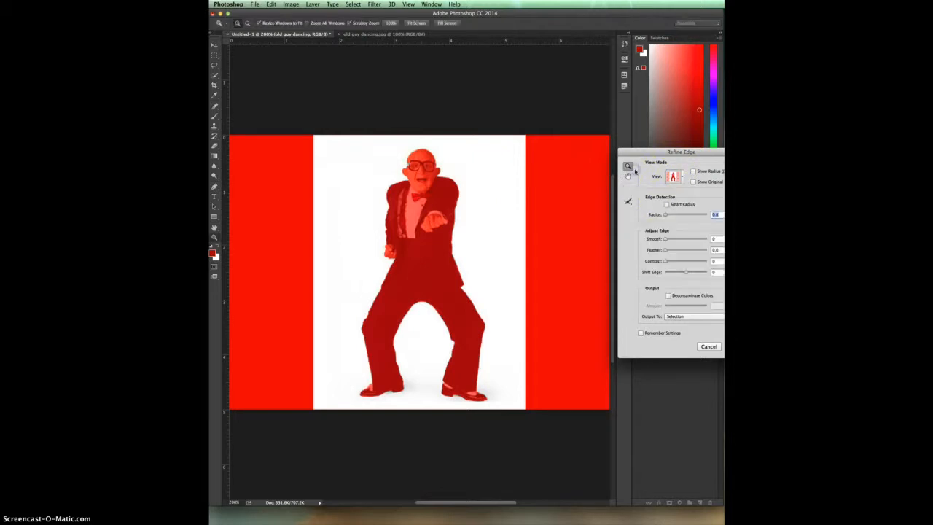
click(688, 318)
click(686, 326)
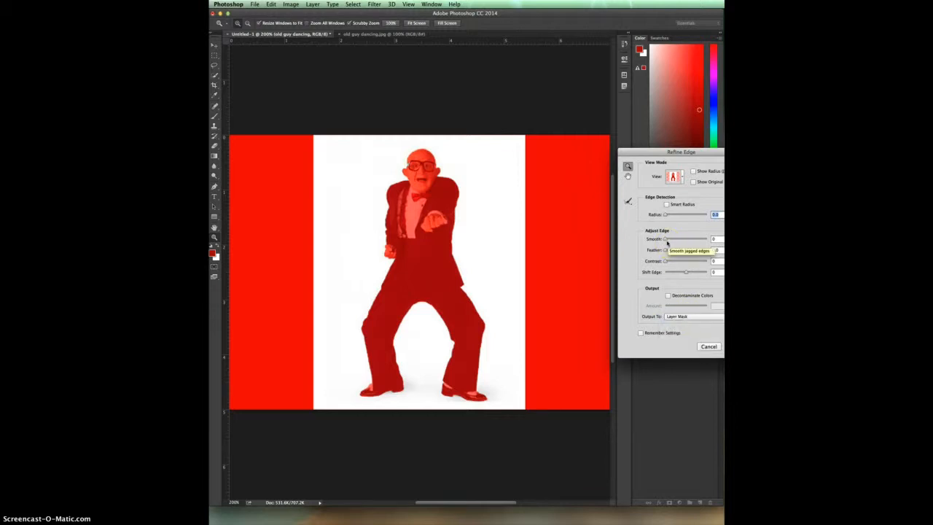
click(683, 177)
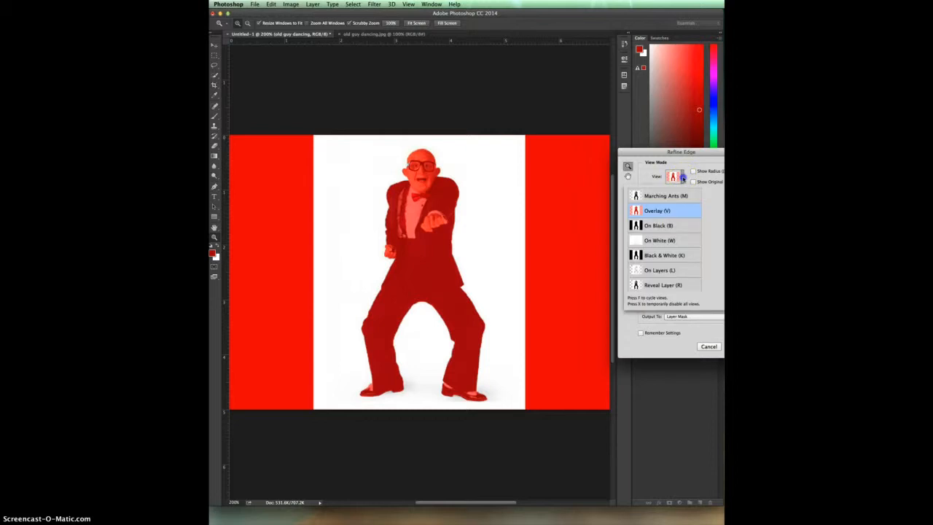
click(661, 287)
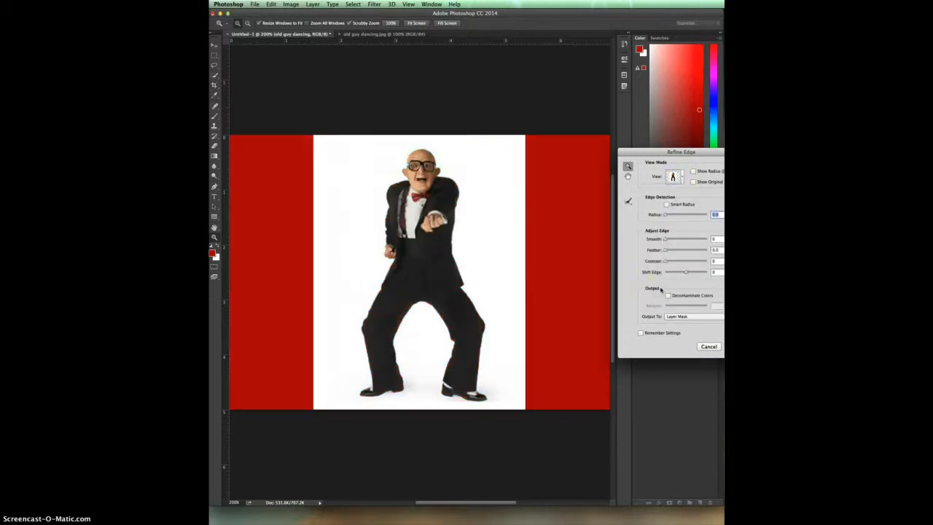
click(674, 177)
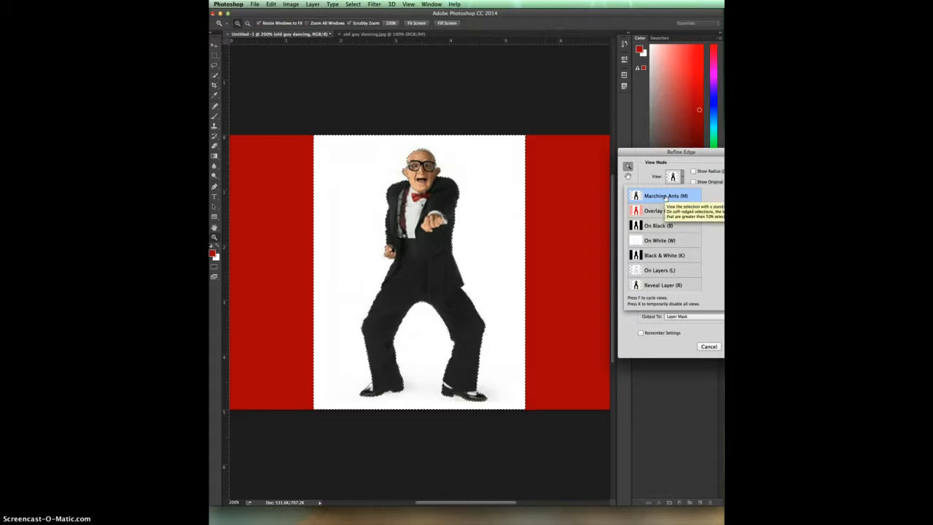
click(682, 175)
click(682, 174)
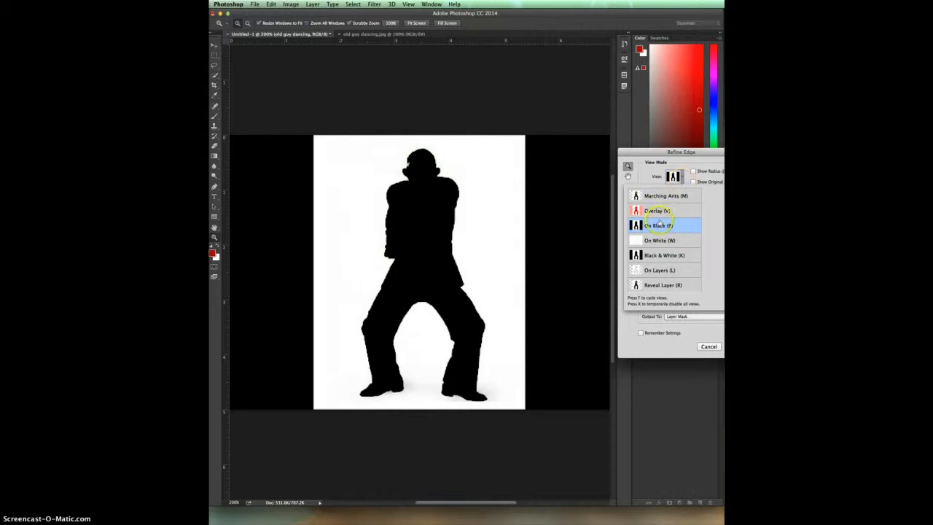
click(654, 240)
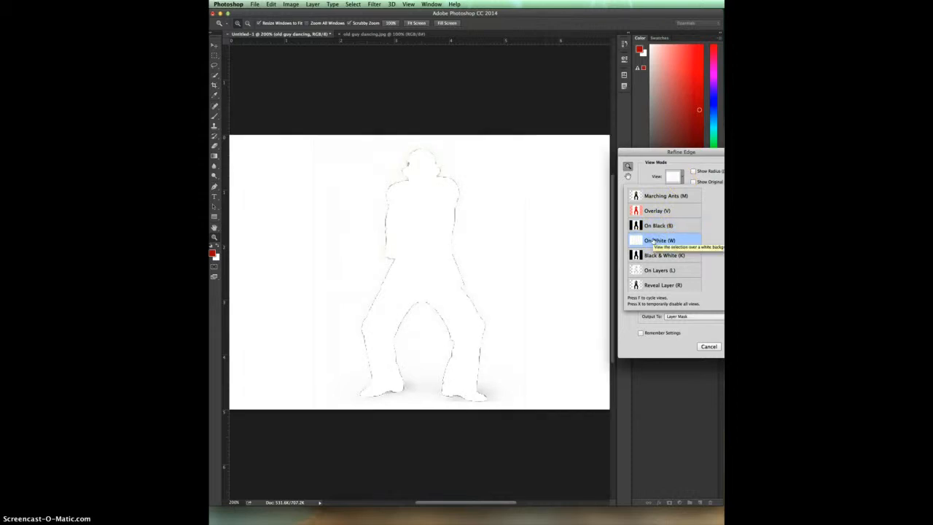
click(666, 158)
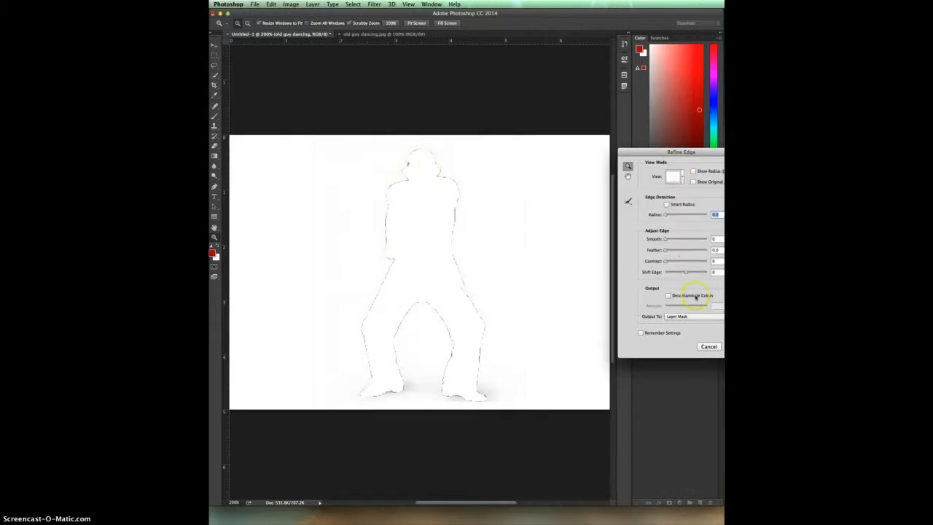
click(708, 345)
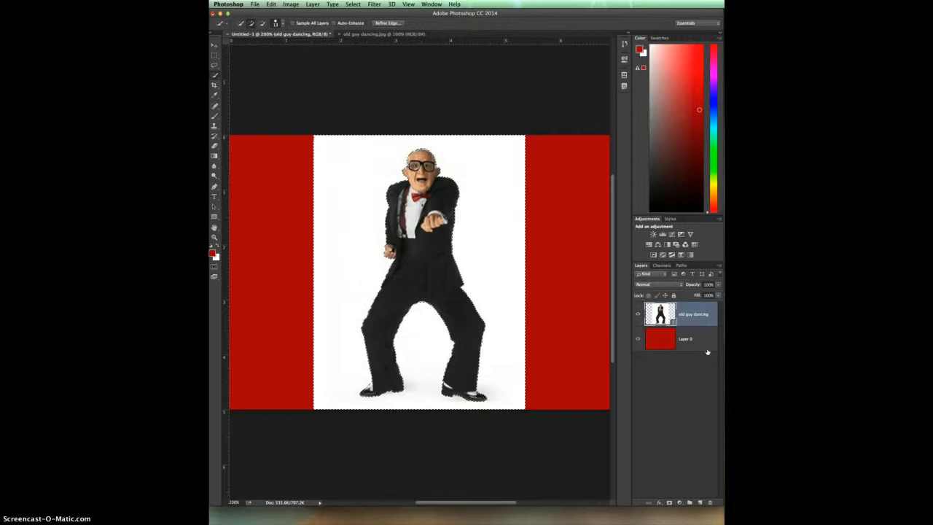
Try outputting the current selection of the white background as a layer mask through Refine Edge, and undo the mask
click(387, 22)
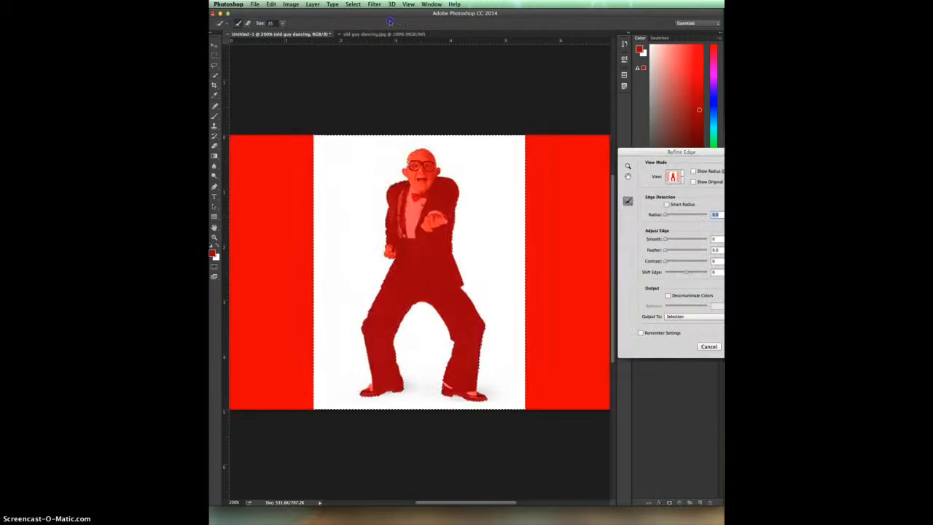
click(693, 241)
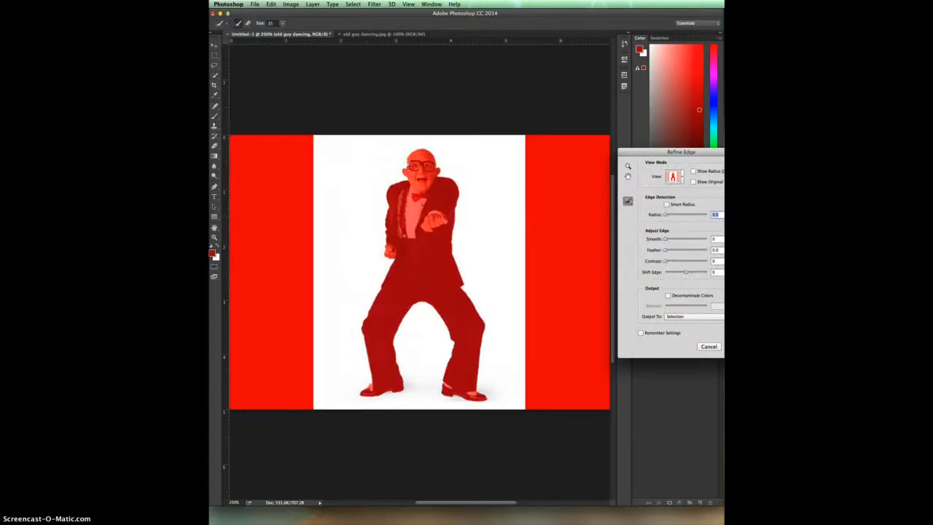
click(707, 317)
click(706, 323)
key(Return)
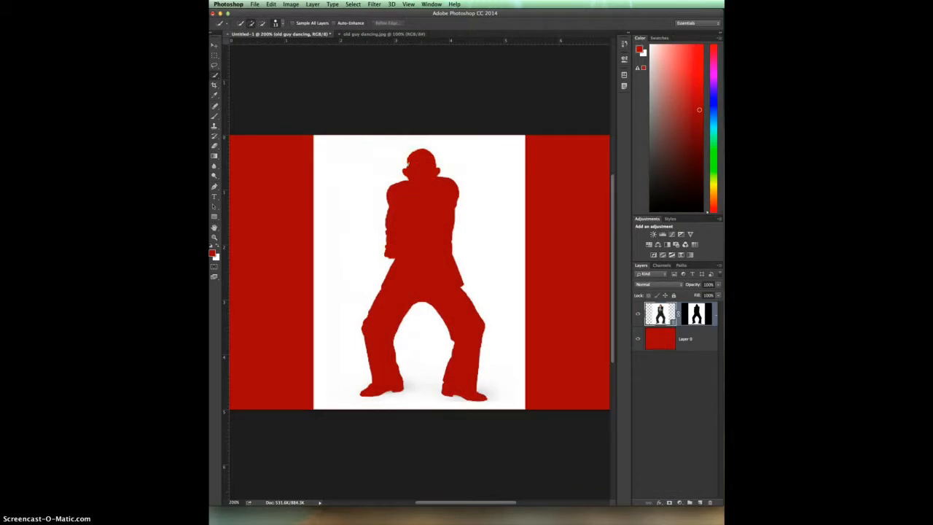
key(super+z)
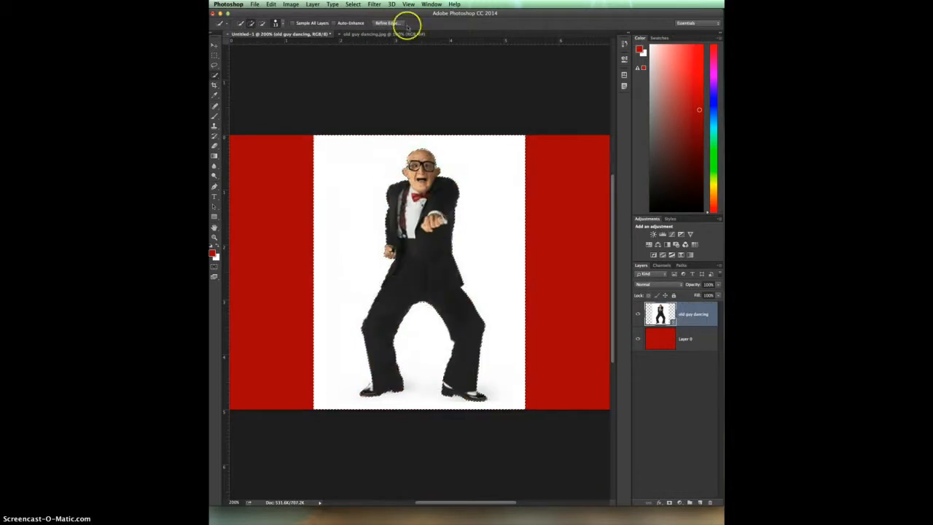
Invert the selection so that it covers the dancing man, and open Refine Edge with the Overlay view
click(353, 4)
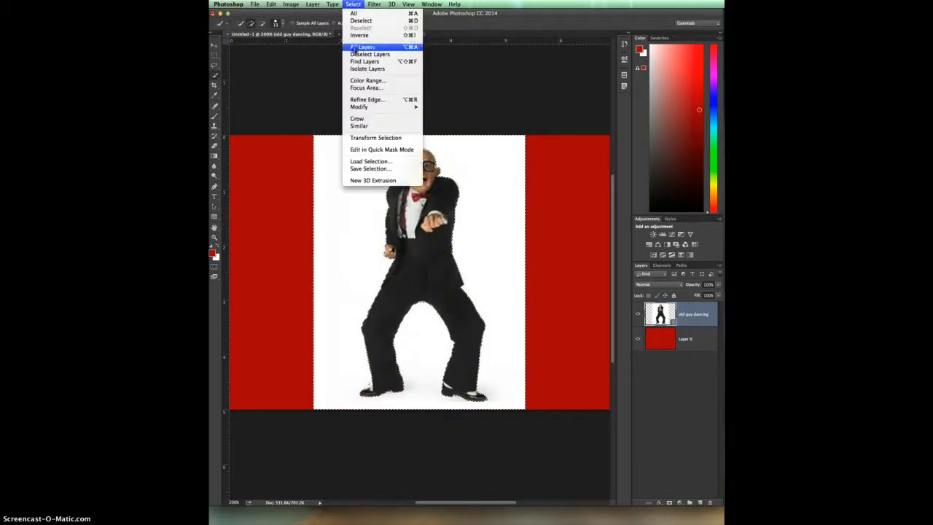
click(357, 35)
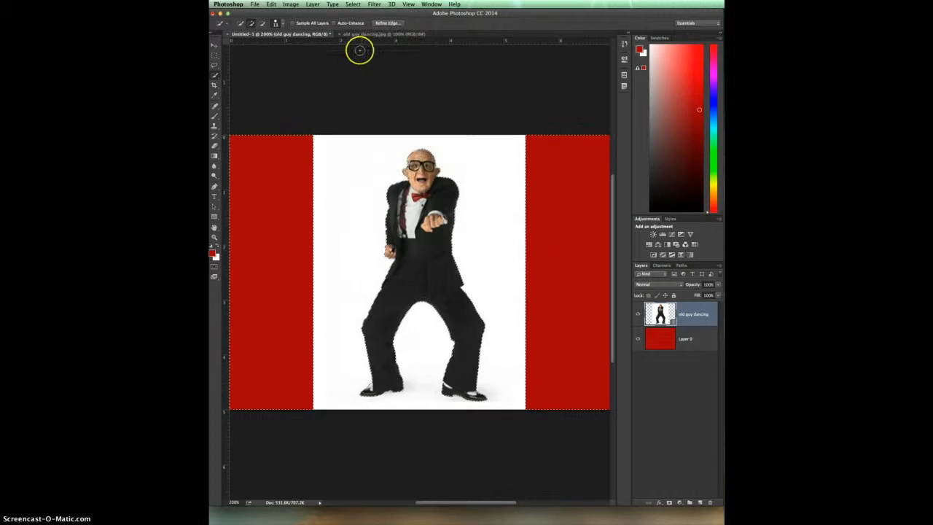
click(386, 22)
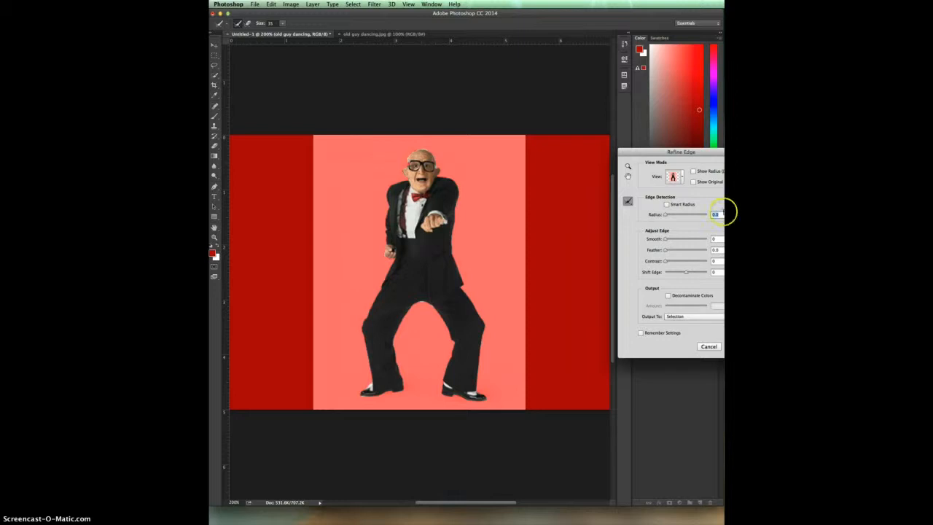
click(682, 178)
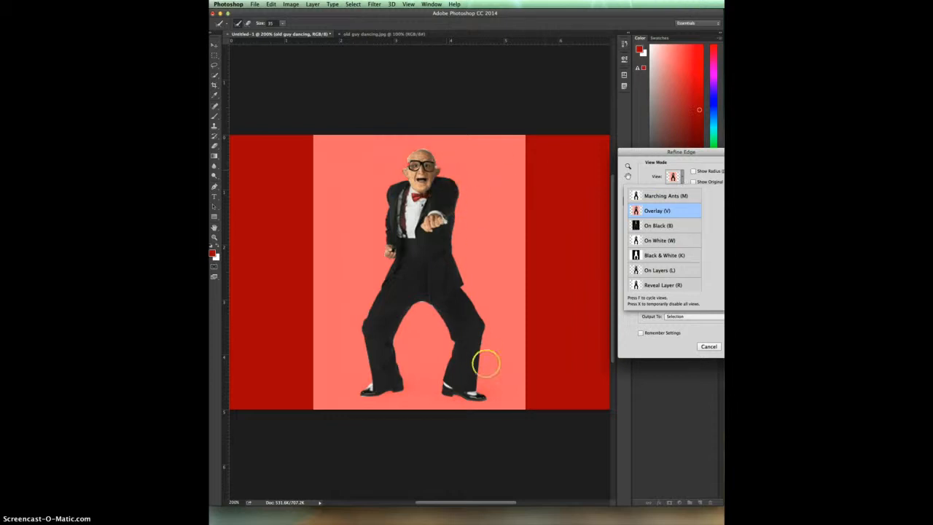
click(657, 211)
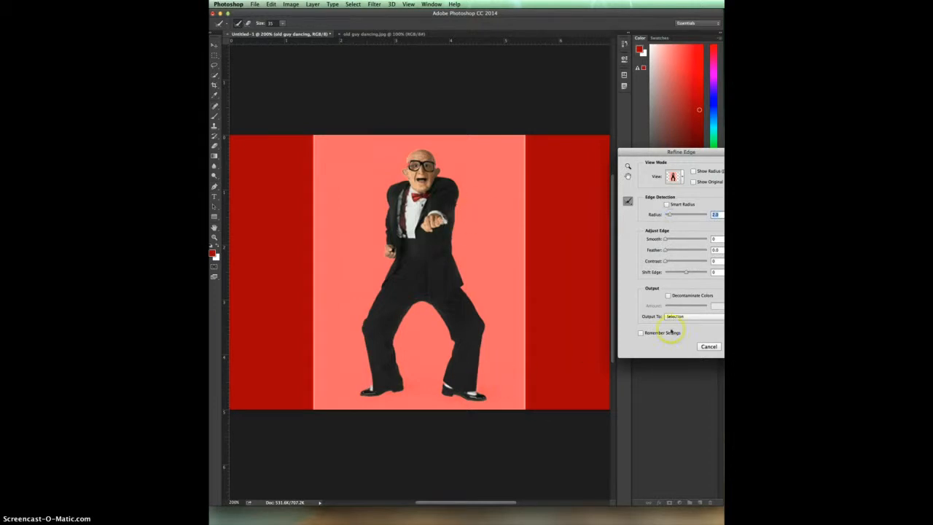
Refine the selection edge with a 2.0 radius and slight smoothing, and output the result as a layer mask
drag(666, 240, 666, 239)
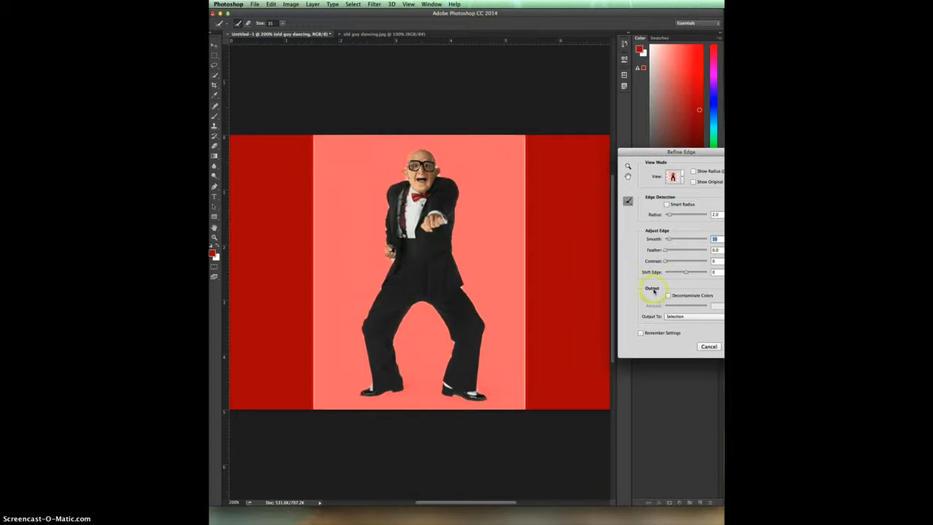
click(682, 316)
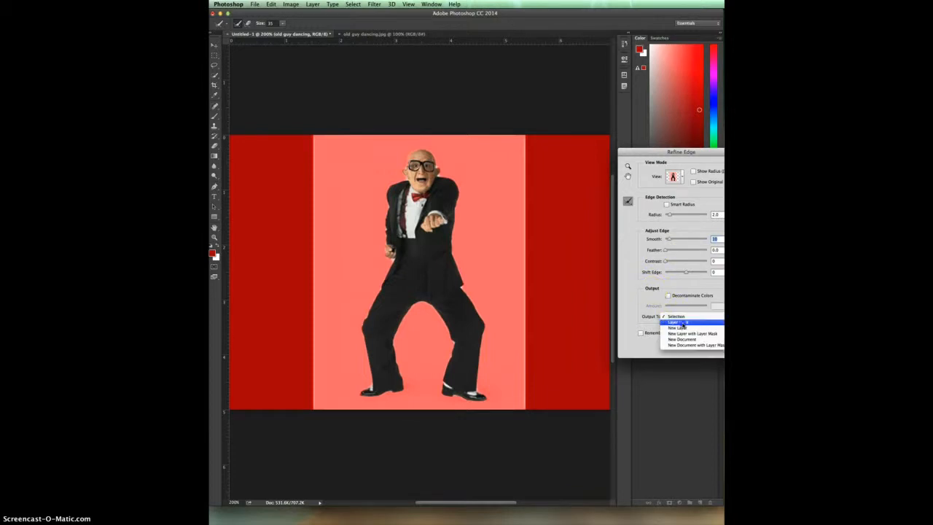
click(683, 325)
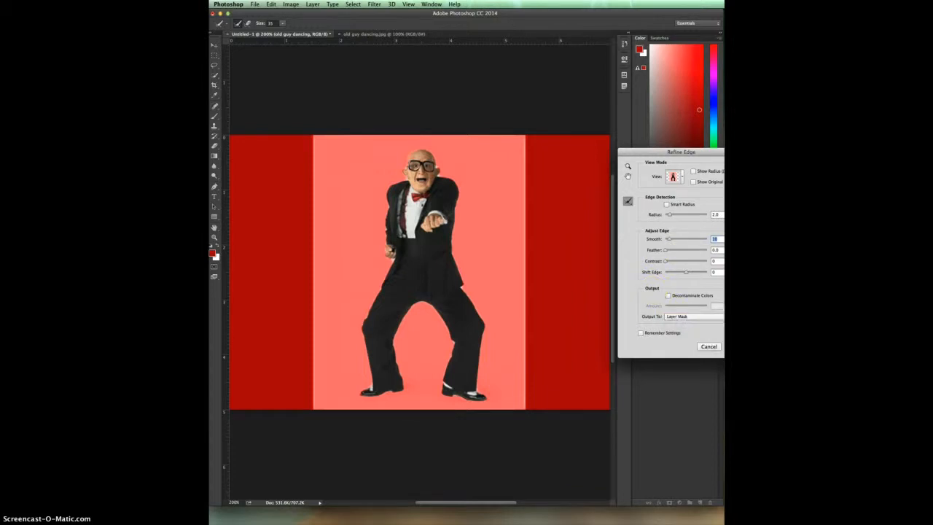
key(Return)
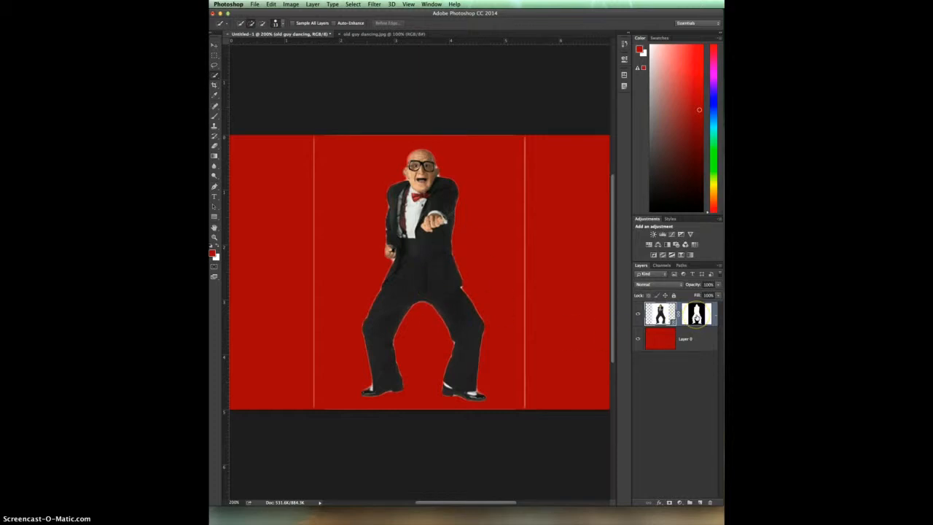
Activate the layer mask on the "old guy dancing" layer for editing around the man's head
click(696, 316)
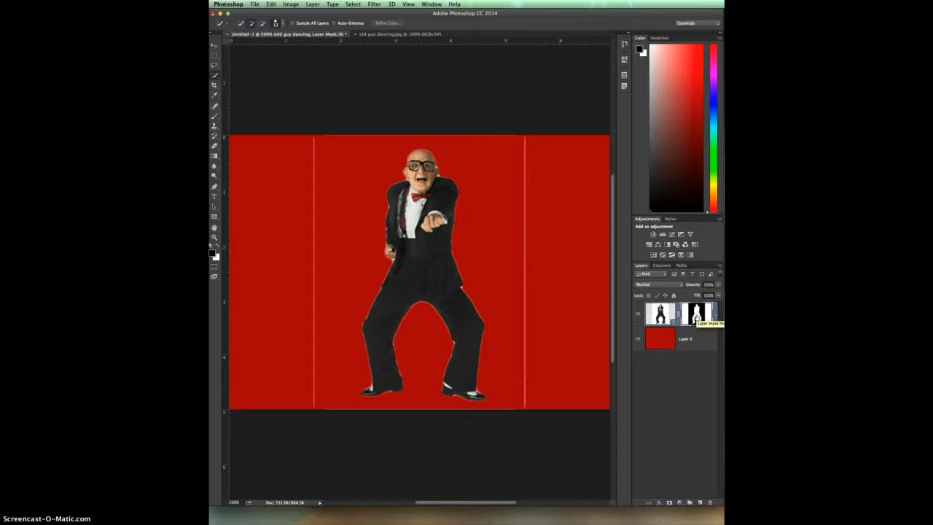
scroll(420, 177, up, 2)
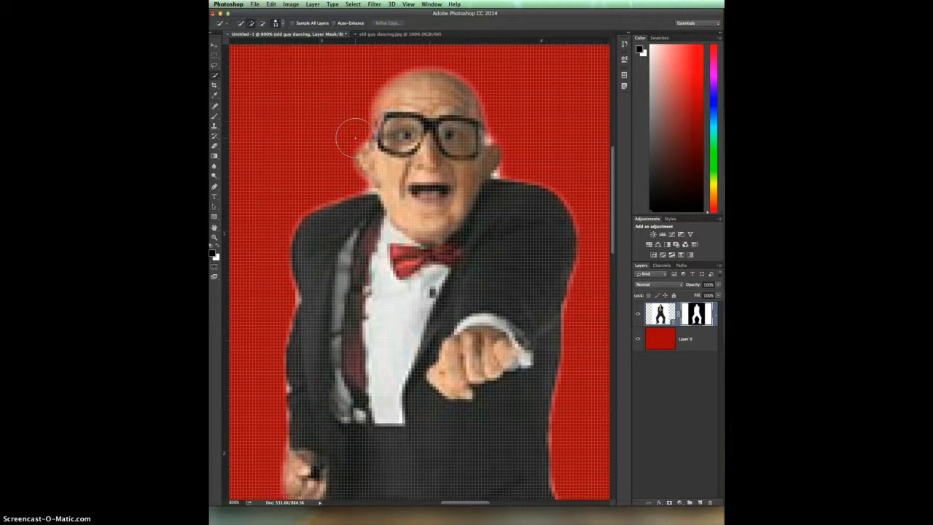
mouse_move(394, 155)
mouse_down()
mouse_move(404, 166)
mouse_move(399, 158)
mouse_up()
click(296, 111)
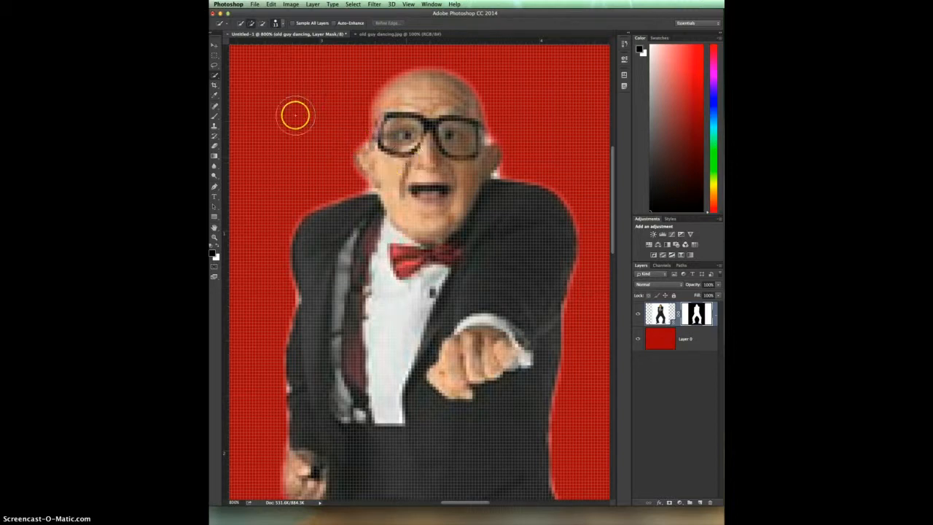
drag(296, 109, 293, 99)
right_click(293, 99)
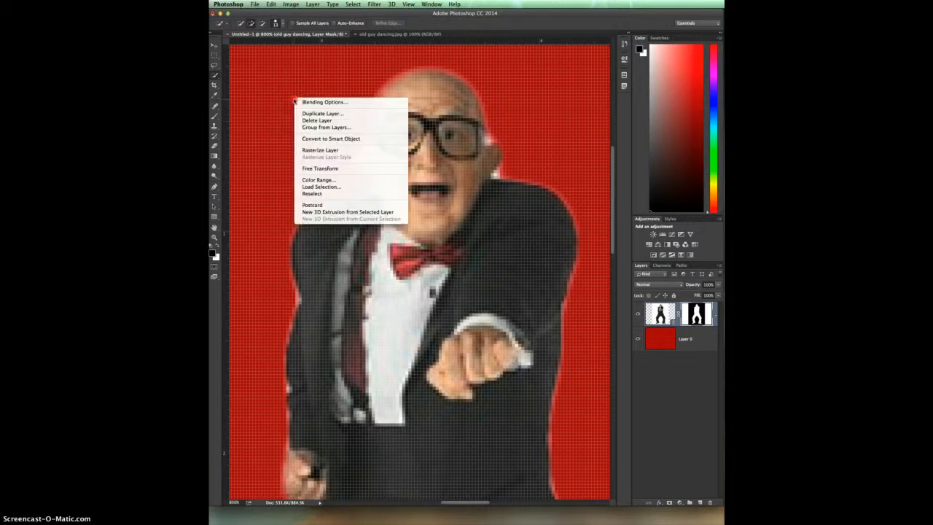
click(264, 110)
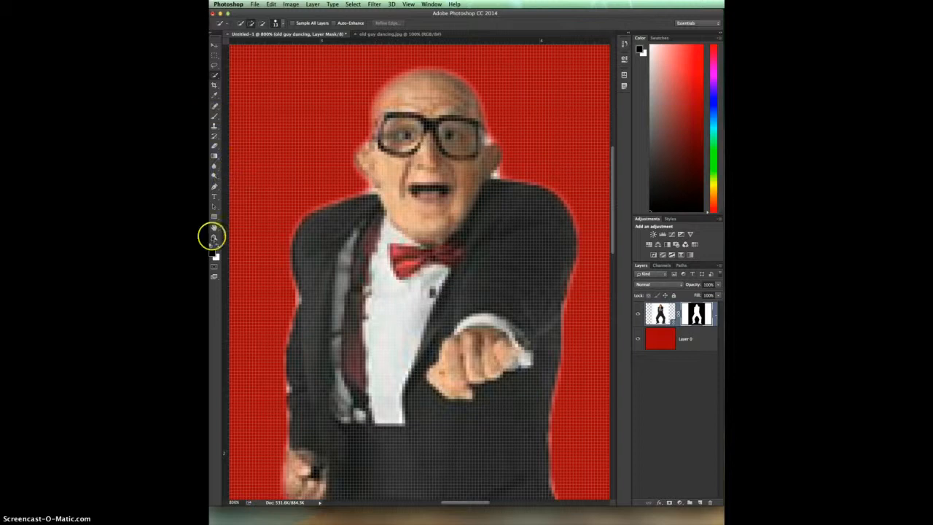
Paint black on the layer mask with a small brush to hide the white fringes beside the man's ears and neck
click(216, 116)
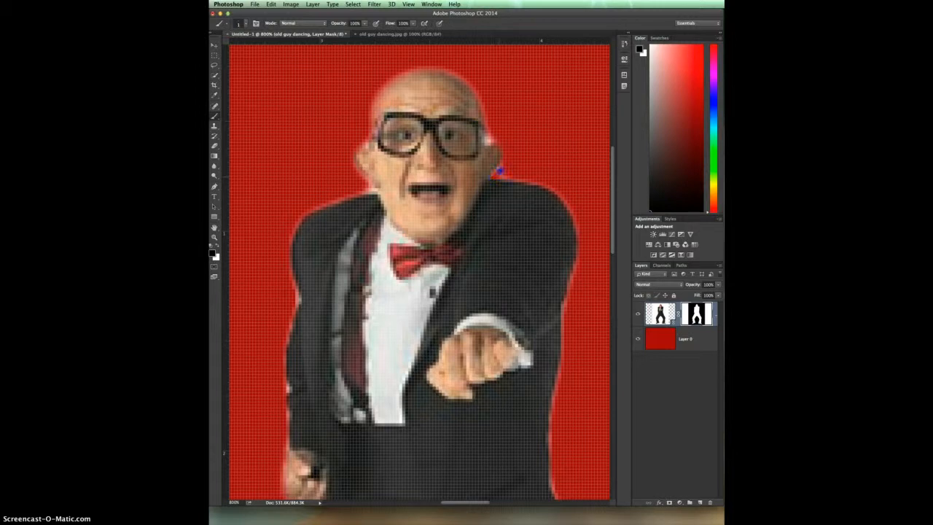
click(495, 139)
click(499, 169)
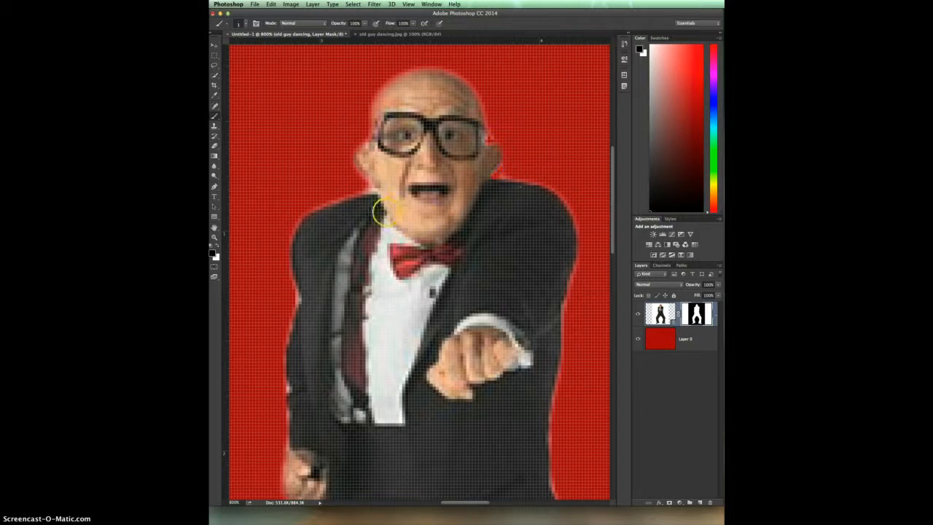
mouse_move(374, 208)
mouse_down()
mouse_move(367, 198)
mouse_move(373, 190)
mouse_up()
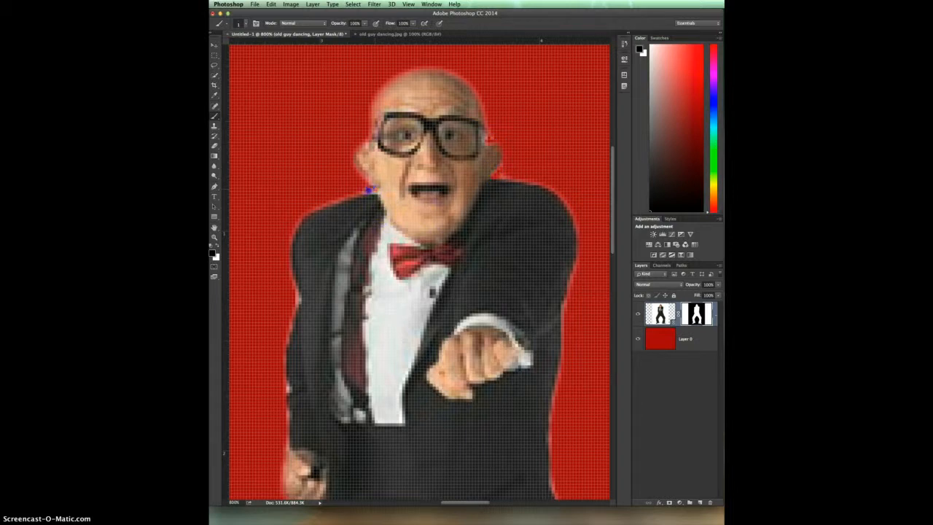
drag(370, 131, 350, 146)
Paint black on the layer mask along the jacket's shoulder and sleeve edge down to the man's lowered hand
scroll(350, 145, down, 2)
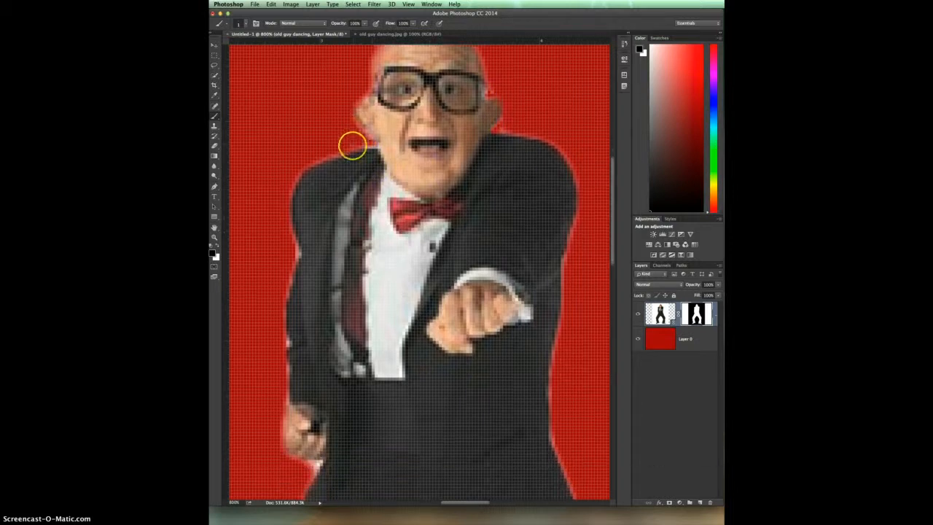
drag(328, 195, 298, 236)
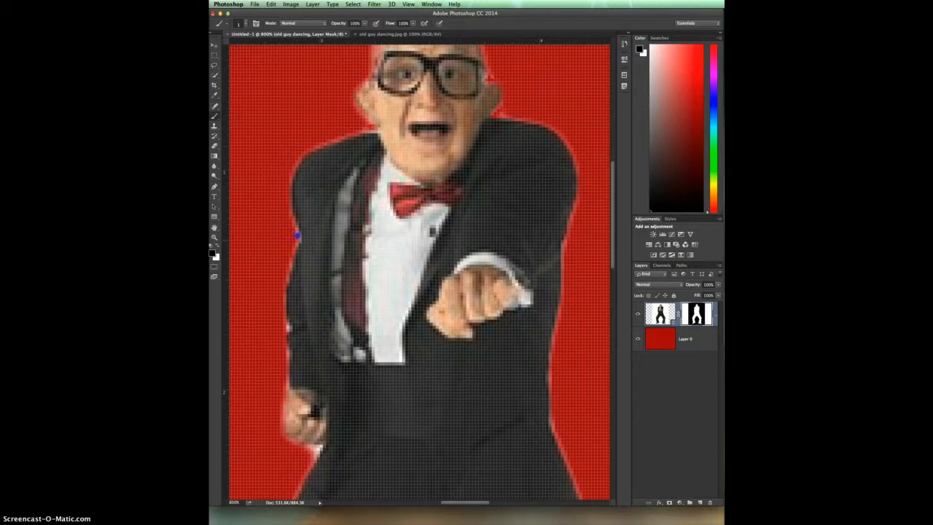
mouse_move(285, 325)
mouse_down()
mouse_move(284, 386)
mouse_move(296, 407)
mouse_move(295, 390)
mouse_move(320, 396)
mouse_move(331, 435)
mouse_move(316, 407)
mouse_up()
scroll(296, 397, down, 2)
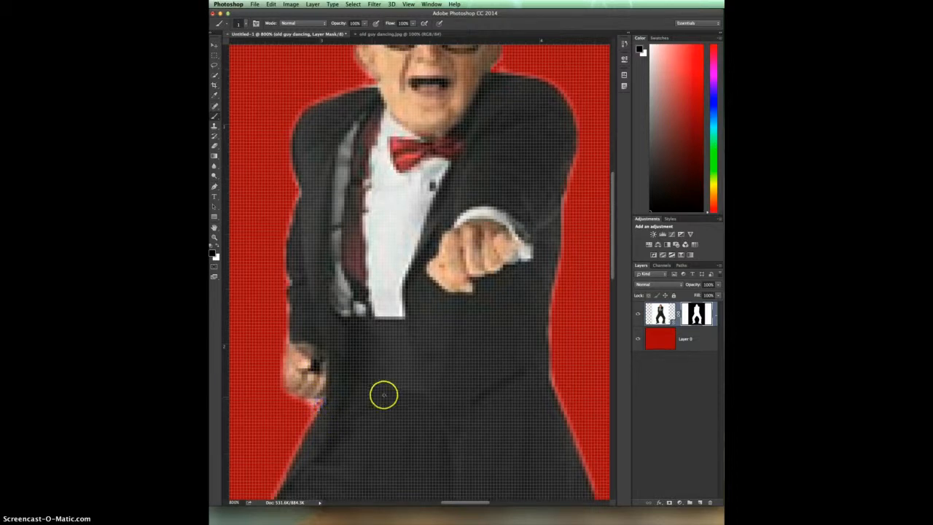
Examine the mask edges along the man's hips, legs and shoes for remaining white fringes
scroll(383, 393, down, 10)
drag(560, 371, 588, 362)
mouse_move(250, 368)
mouse_down()
mouse_move(260, 375)
mouse_move(266, 366)
mouse_up()
scroll(310, 379, down, 14)
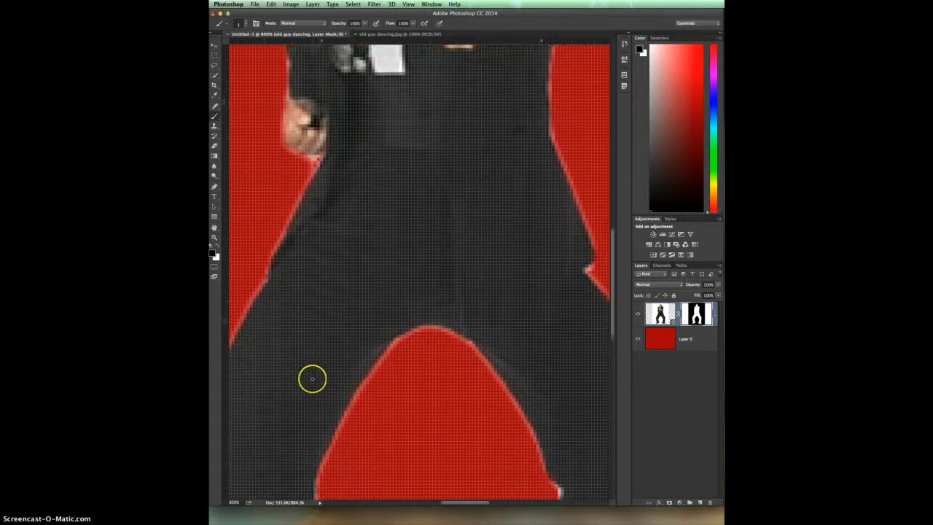
drag(329, 374, 560, 375)
click(547, 426)
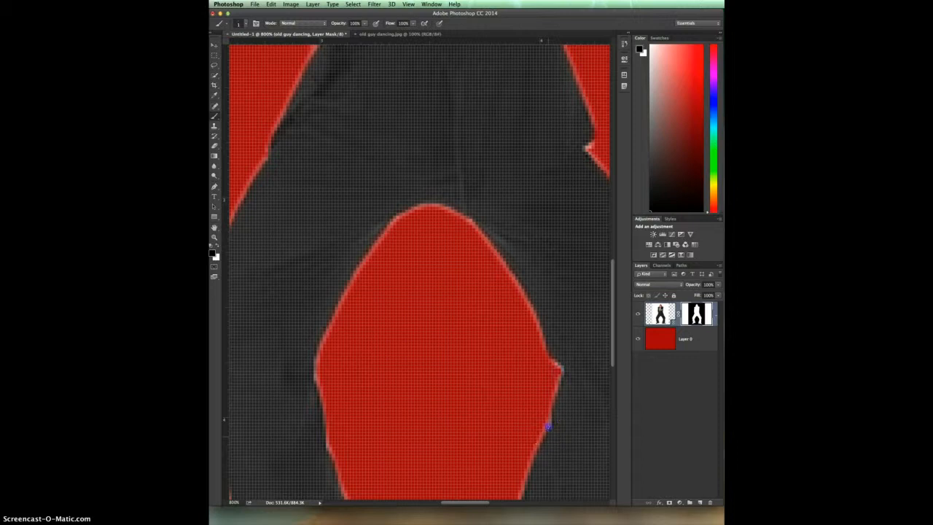
scroll(421, 408, down, 6)
scroll(419, 404, down, 5)
mouse_move(416, 401)
mouse_down()
mouse_move(358, 379)
mouse_move(356, 340)
mouse_up()
scroll(356, 339, down, 20)
click(396, 396)
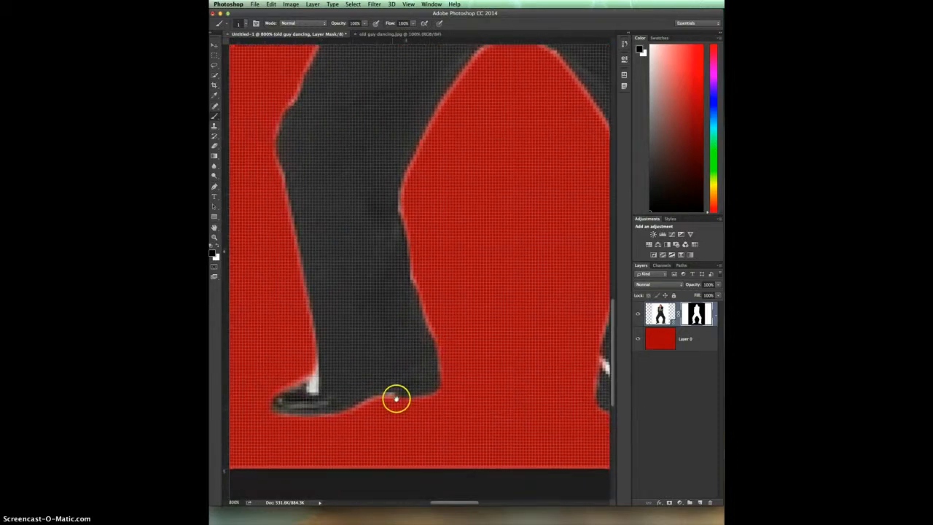
scroll(466, 401, down, 4)
click(447, 392)
drag(447, 391, 313, 362)
drag(392, 347, 478, 391)
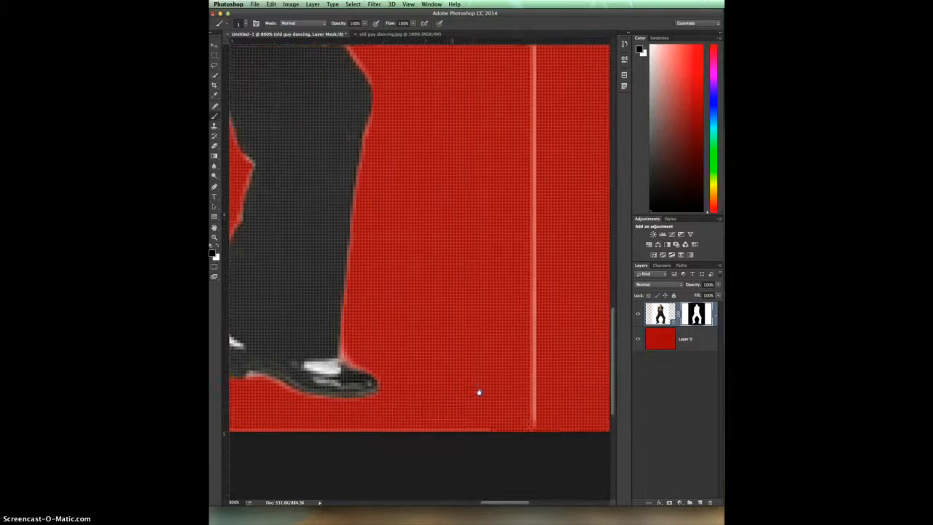
drag(370, 348, 435, 368)
click(440, 387)
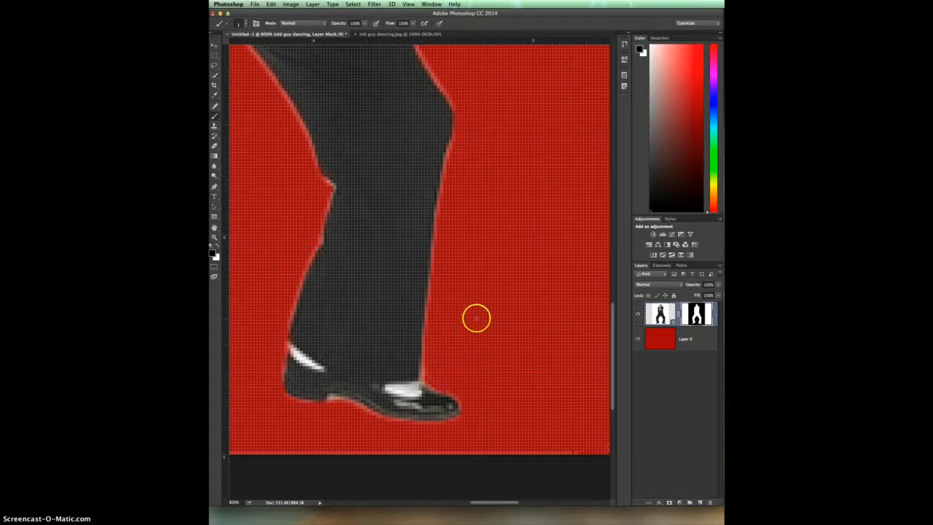
drag(385, 221, 495, 268)
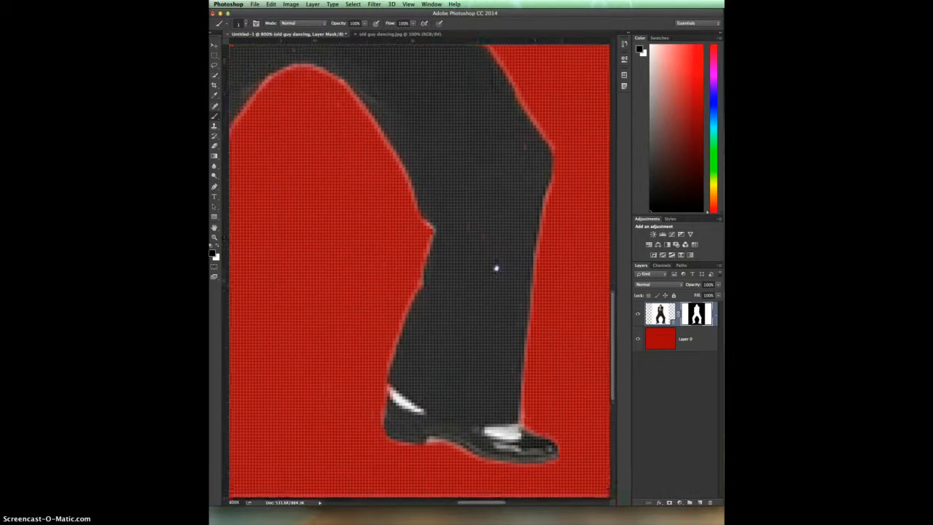
scroll(496, 268, up, 10)
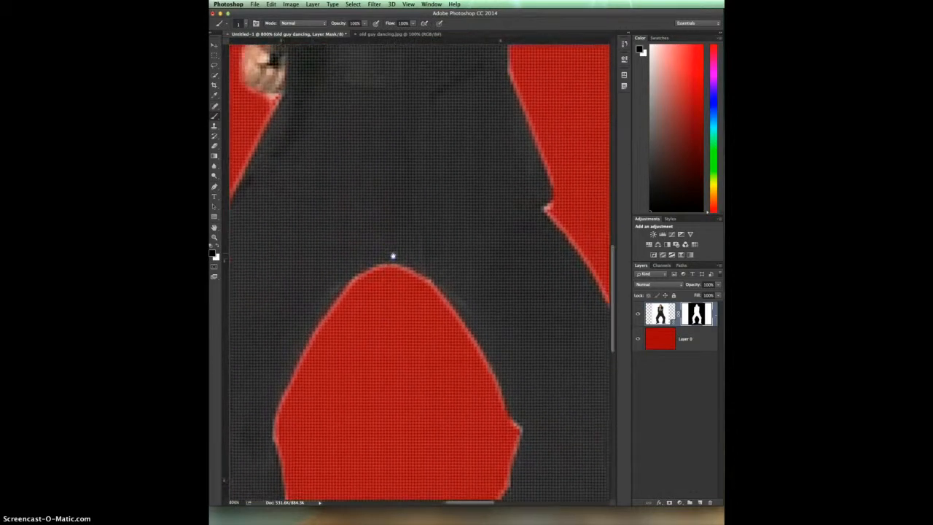
click(451, 203)
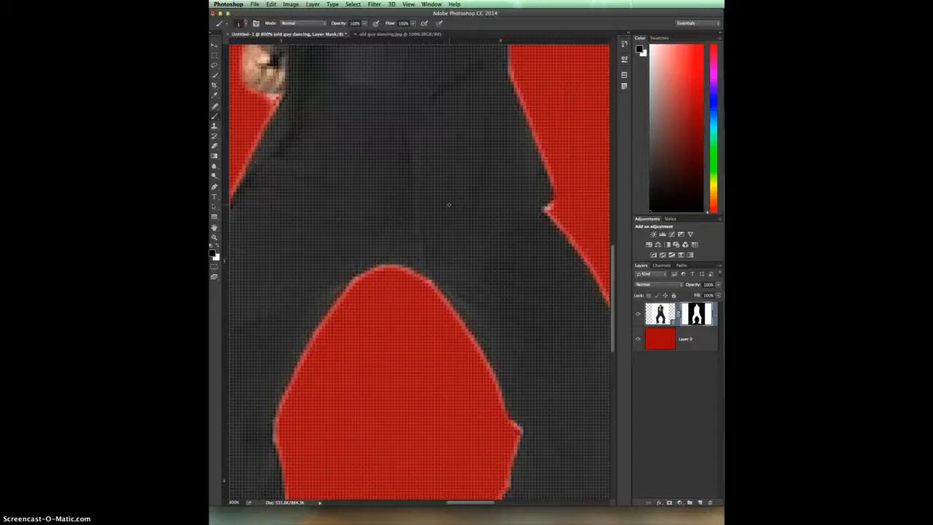
Enlarge the brush and paint black on the layer mask over the thin vertical lines on both sides of the man
key(super)
key(super+0)
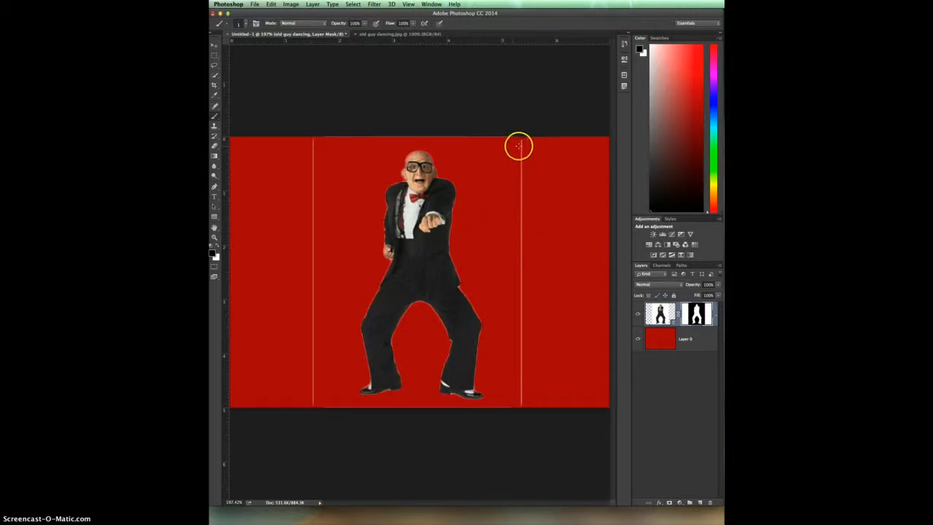
right_click(520, 143)
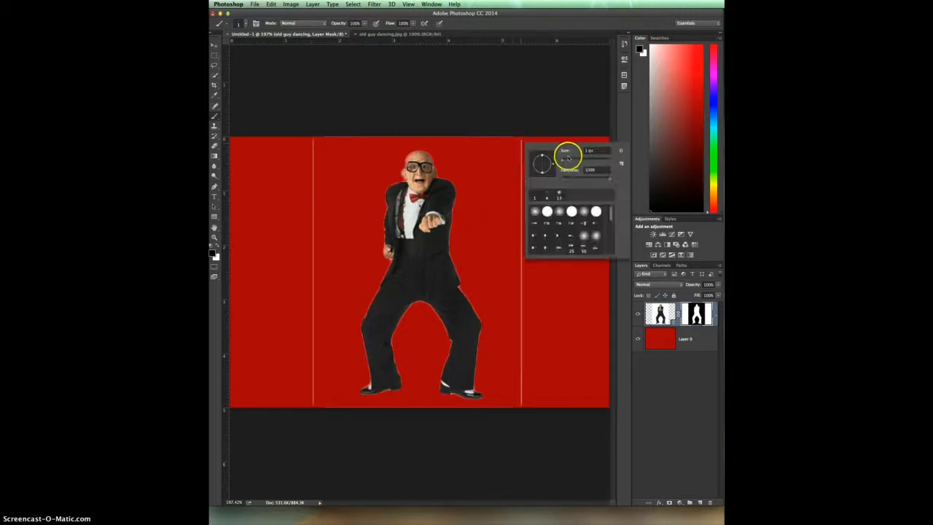
mouse_move(566, 155)
mouse_down()
mouse_move(513, 153)
mouse_move(529, 210)
mouse_move(532, 376)
mouse_up()
click(514, 150)
drag(521, 325, 515, 256)
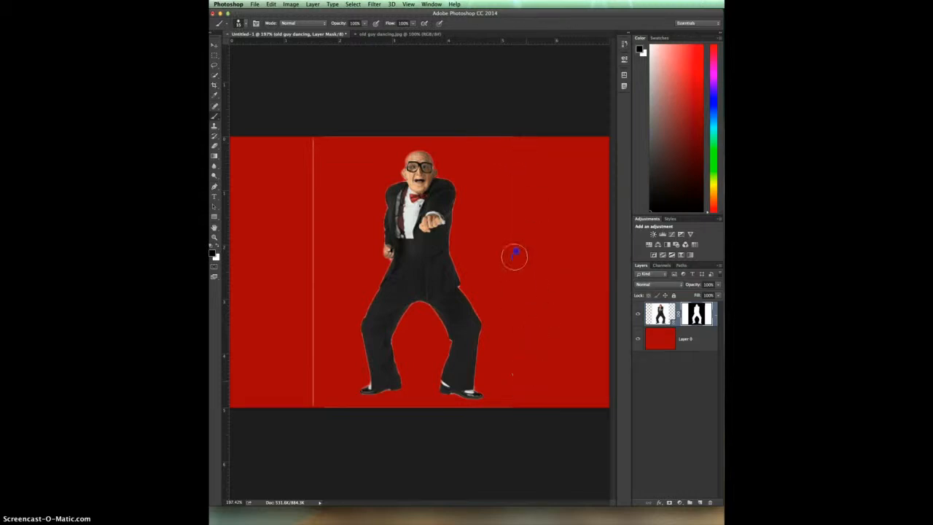
mouse_move(314, 403)
mouse_down()
mouse_move(325, 298)
mouse_move(301, 106)
mouse_up()
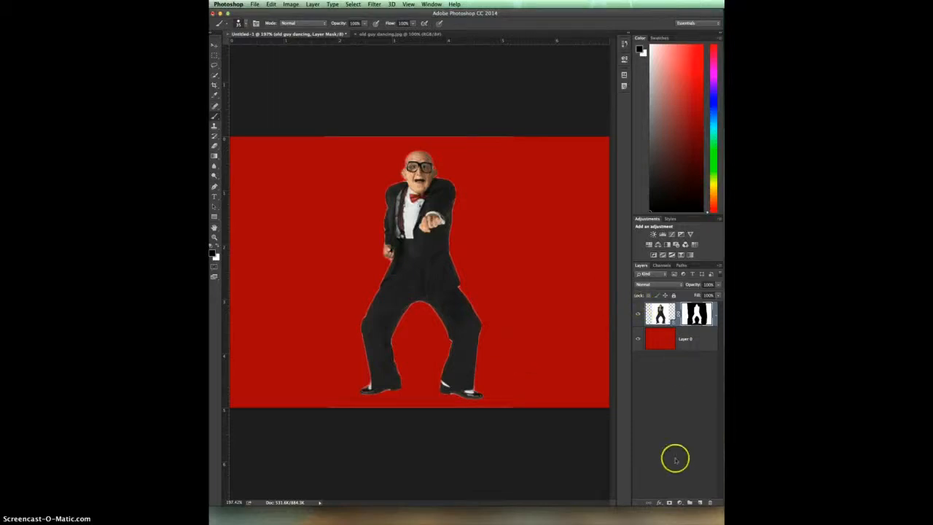
Add a new layer above the dancing man and set up the Gradient tool with the Neutral Density preset
click(700, 503)
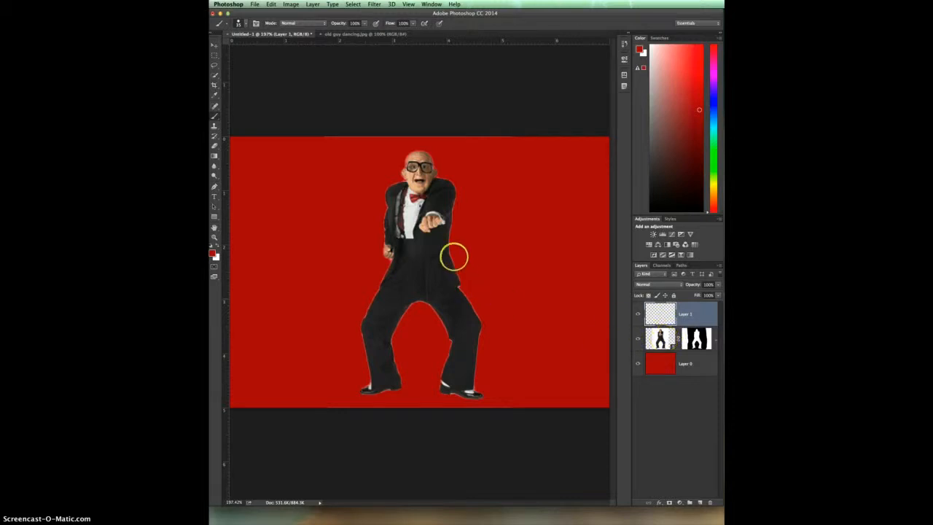
click(214, 156)
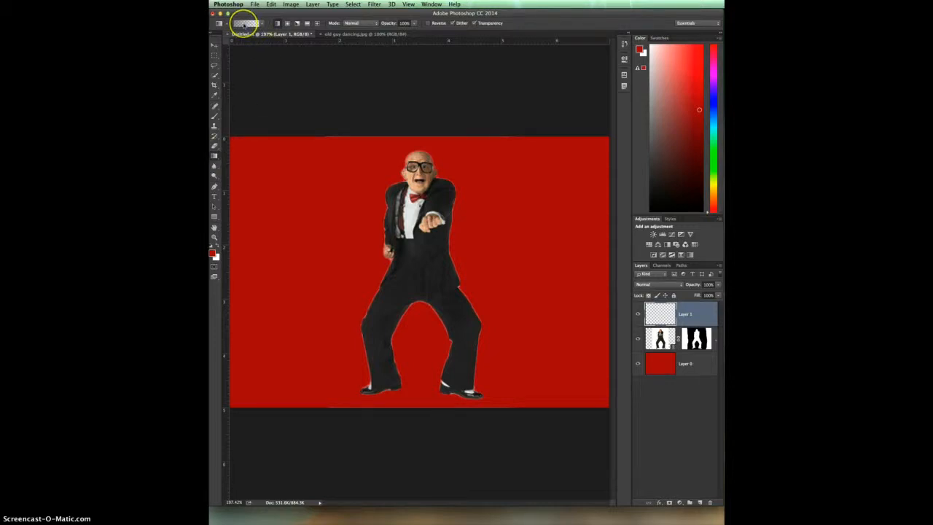
click(245, 24)
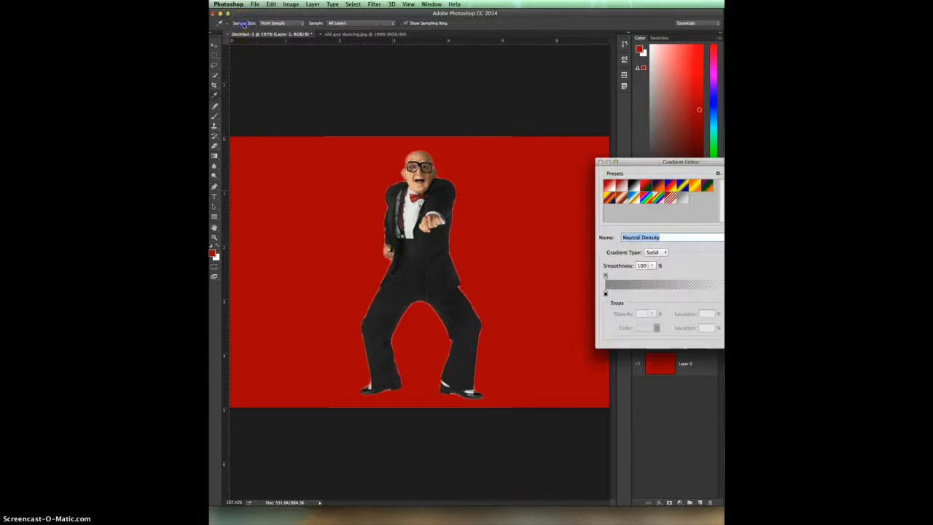
click(610, 186)
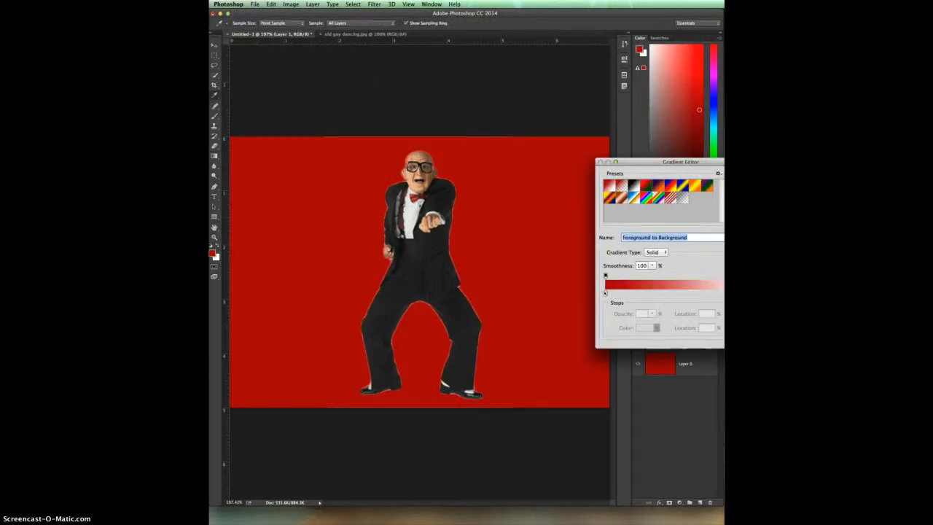
click(681, 198)
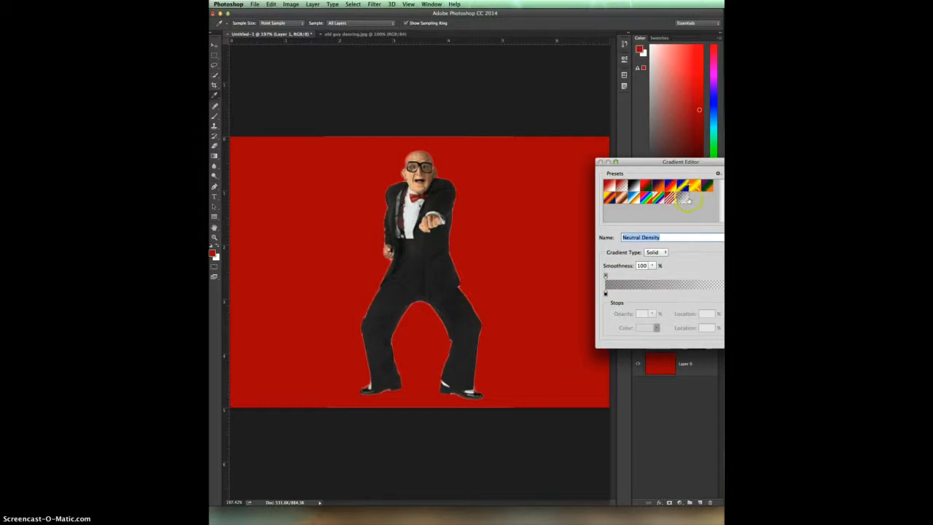
drag(683, 162, 575, 88)
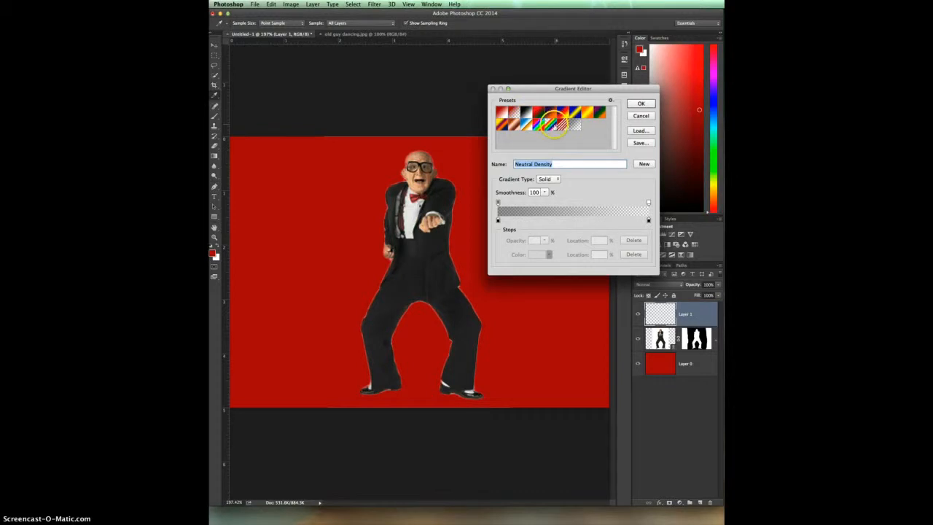
click(642, 105)
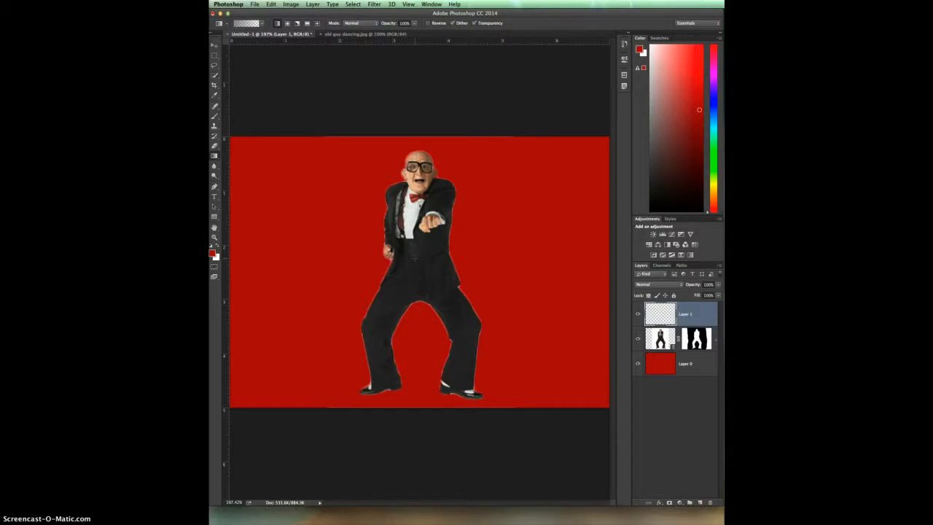
Try a gradient fading downward from the man's waist to the canvas's lower edge, and undo it
drag(415, 259, 416, 408)
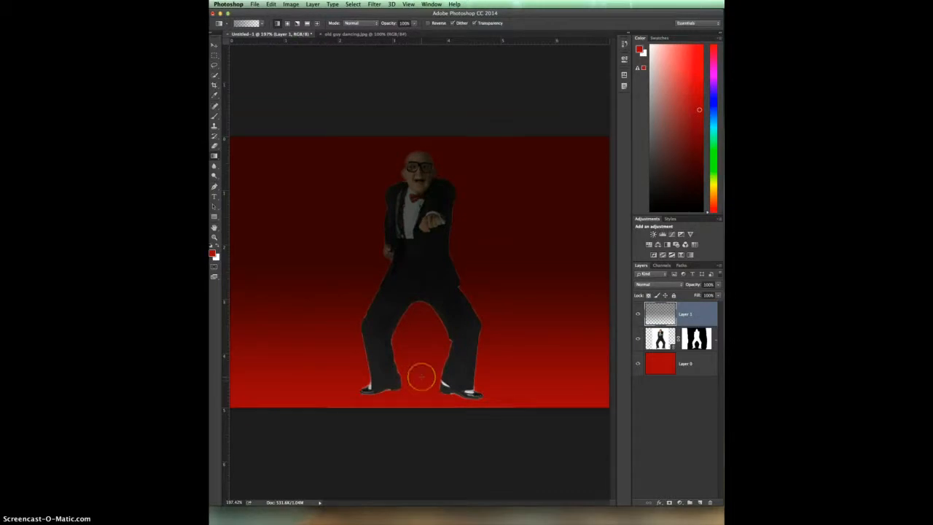
key(super+z)
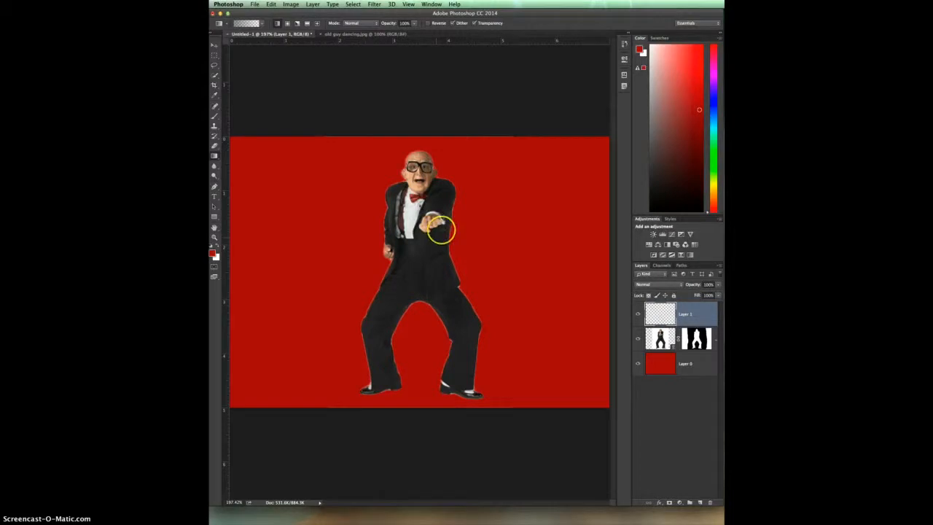
drag(430, 232, 426, 232)
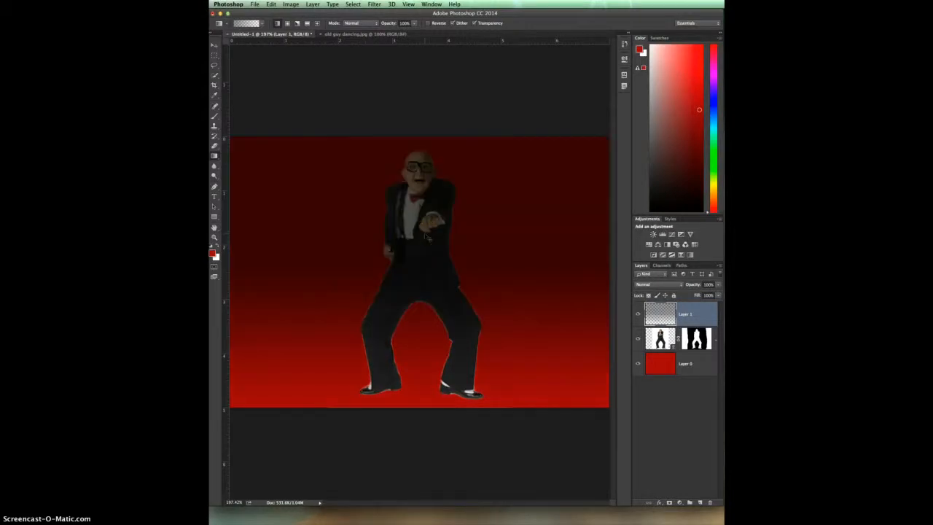
key(ctrl+z)
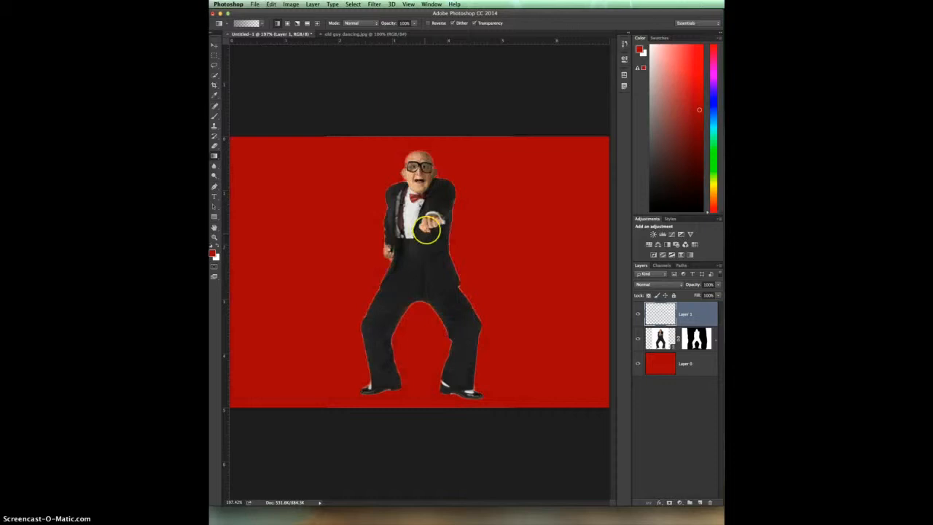
Build up overlapping Neutral Density gradients on the new layer, fading upward from dark around the legs to transparent above the head
drag(417, 254, 415, 131)
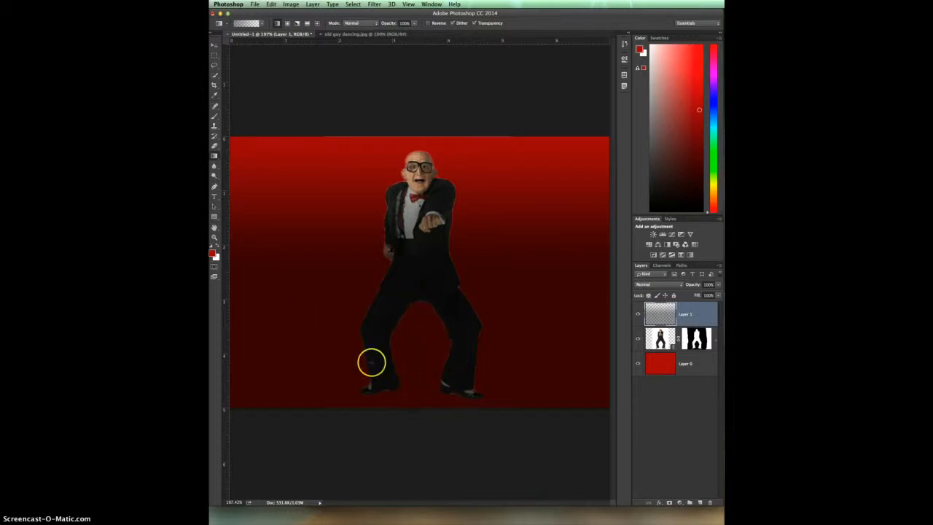
drag(417, 309, 423, 356)
key(super+z)
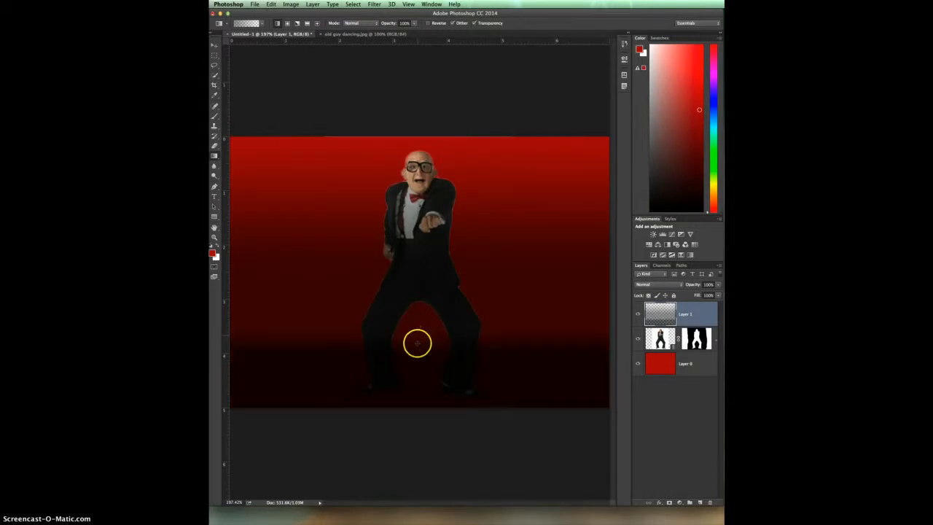
drag(417, 318, 420, 291)
drag(411, 323, 416, 277)
drag(423, 312, 419, 137)
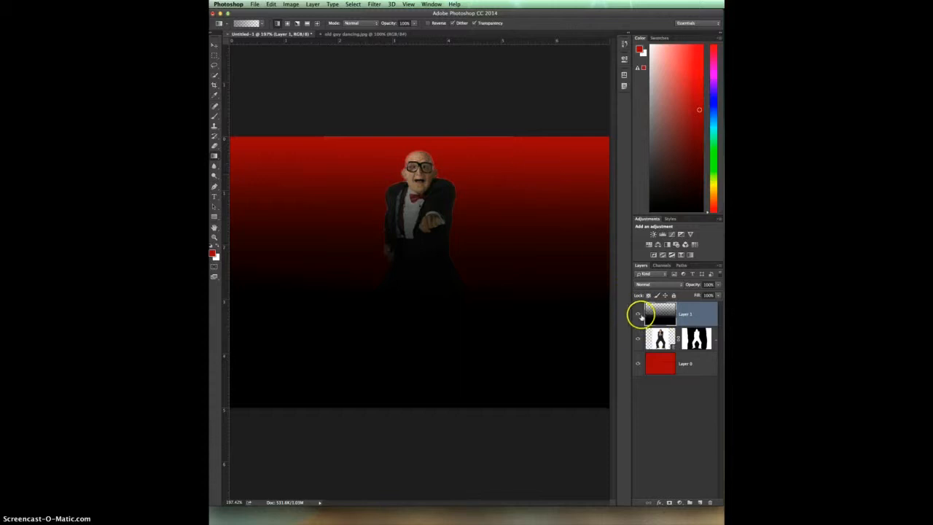
Toggle the visibility of the gradient layer to compare the image with and without the darkening
click(638, 315)
click(639, 315)
click(639, 315)
click(638, 315)
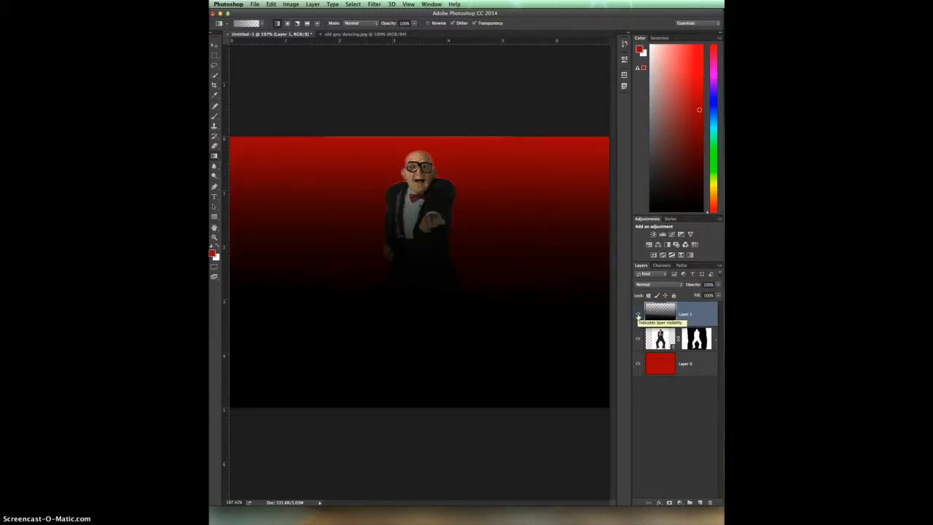